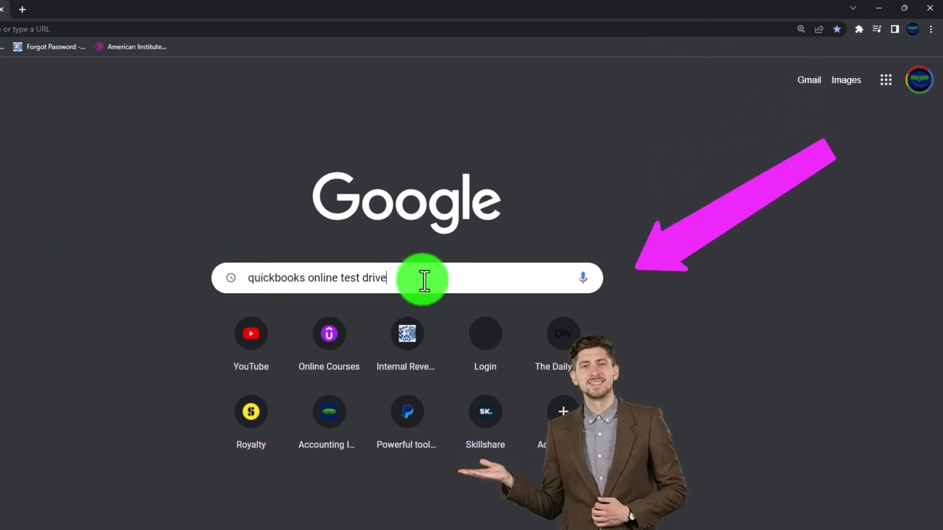
Search Google for "quickbooks online test drive" and launch the United States test drive from the Test drive QuickBooks Online article.
{"action": "key", "text": "Return"}
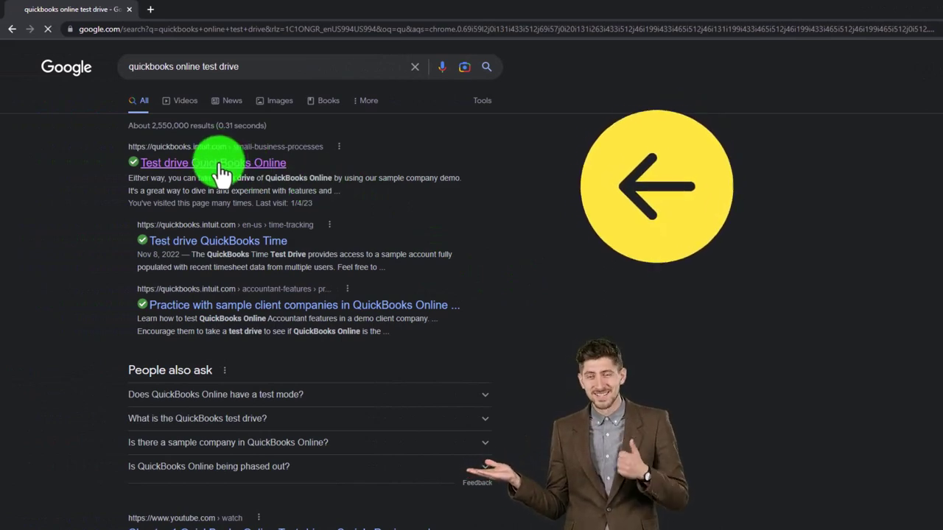
{"action": "scroll", "coordinate": [9, 365], "scroll_direction": "down", "scroll_amount": 2}
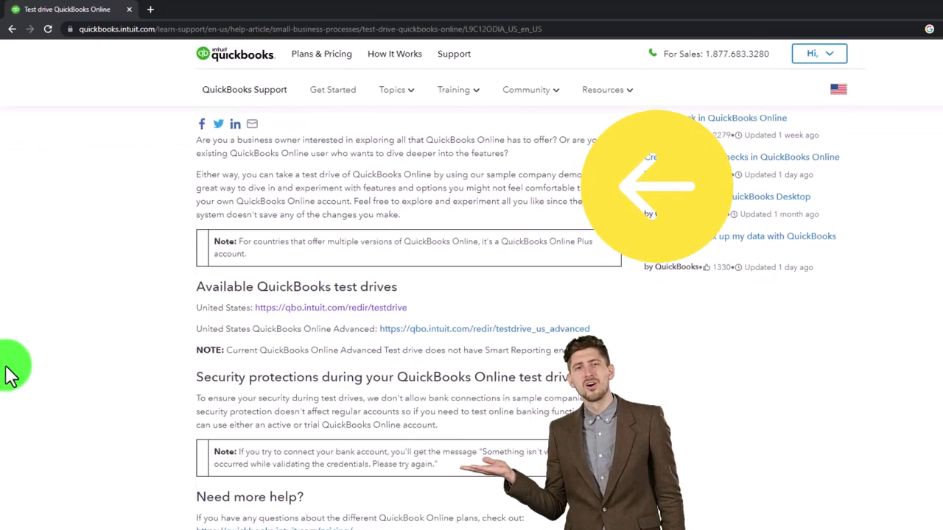
{"action": "left_click", "coordinate": [286, 284]}
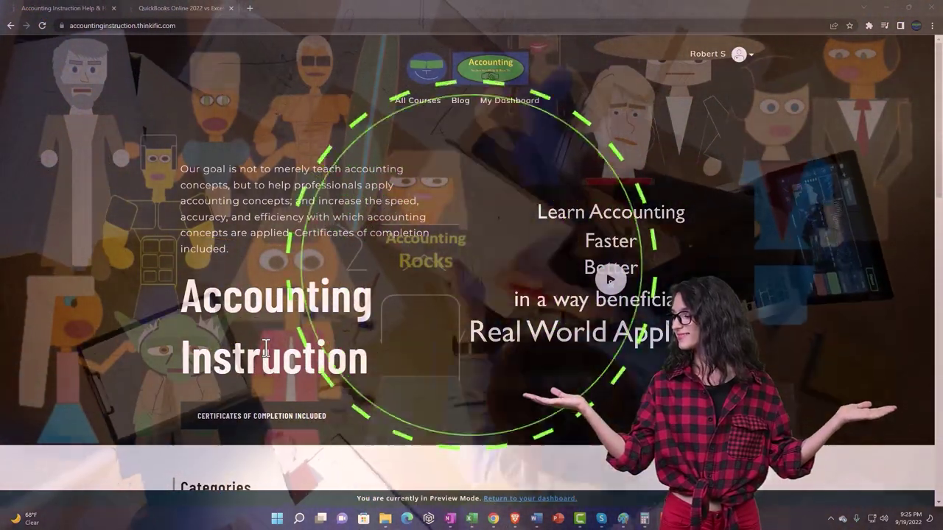
Browse the Accounting Instruction course categories and expand the "OneNote - Getting Started 2022" section in the QuickBooks Online 2022 course.
{"action": "scroll", "coordinate": [130, 402], "scroll_direction": "down", "scroll_amount": 6}
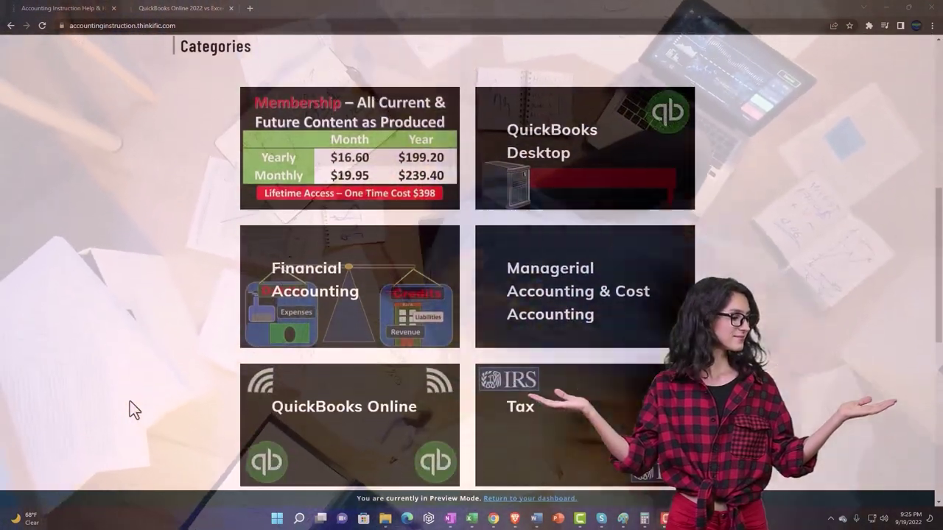
{"action": "scroll", "coordinate": [129, 402], "scroll_direction": "down", "scroll_amount": 1}
{"action": "scroll", "coordinate": [129, 402], "scroll_direction": "down", "scroll_amount": 4}
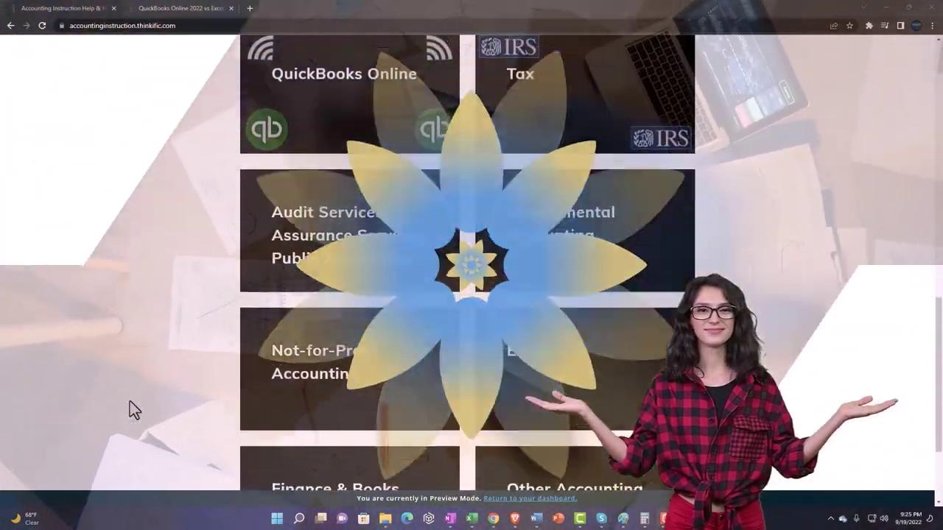
{"action": "scroll", "coordinate": [130, 403], "scroll_direction": "down", "scroll_amount": 2}
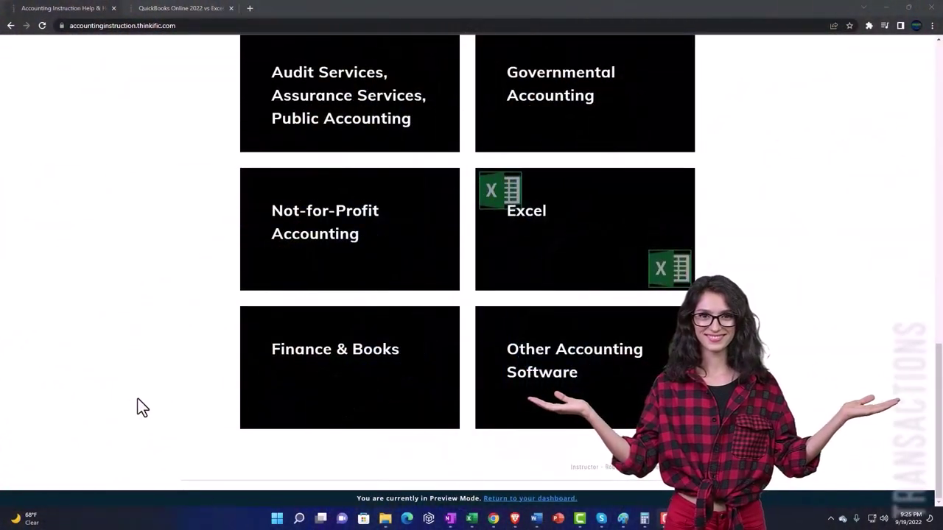
{"action": "left_click", "coordinate": [169, 10]}
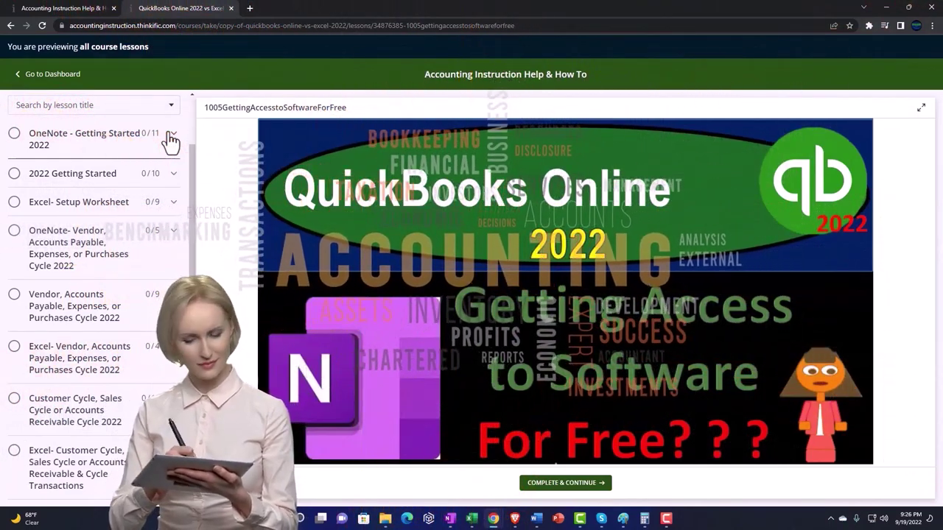
{"action": "left_click", "coordinate": [168, 137]}
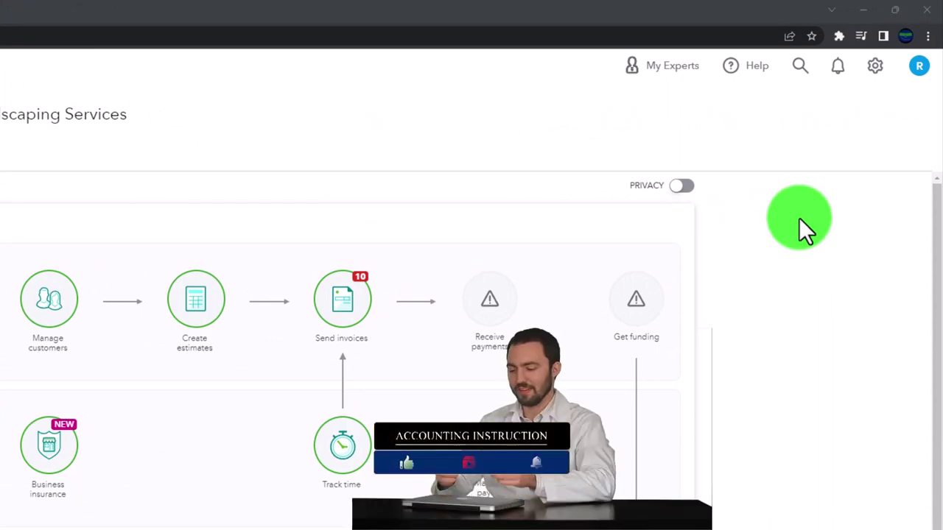
Enlarge the sample company page and check the accountant or business view option among the settings, leaving the view unswitched.
{"action": "key", "text": "ctrl+plus"}
{"action": "key", "text": "ctrl+plus"}
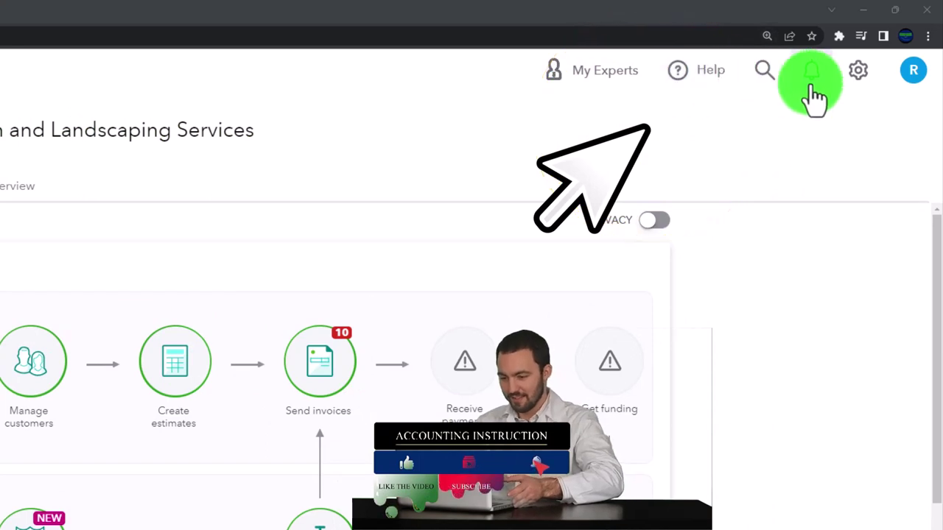
{"action": "left_click", "coordinate": [860, 83]}
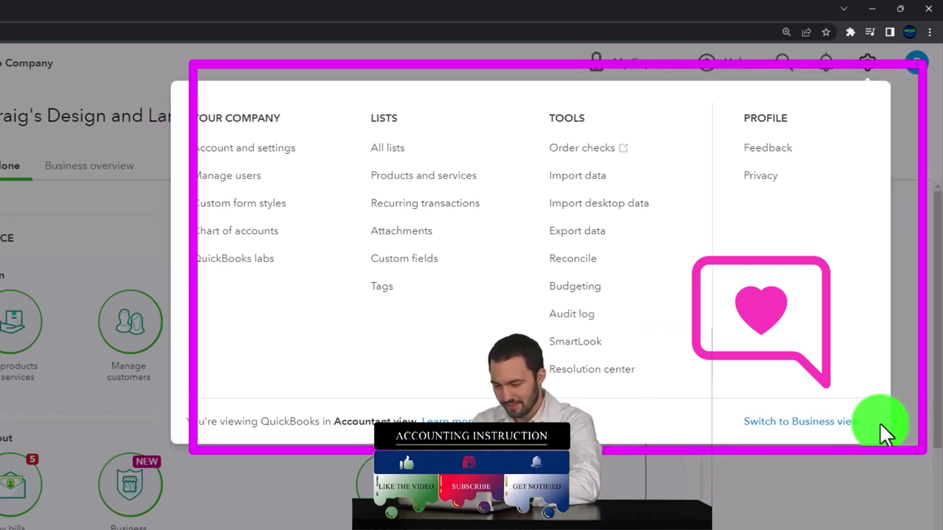
{"action": "left_click", "coordinate": [811, 477]}
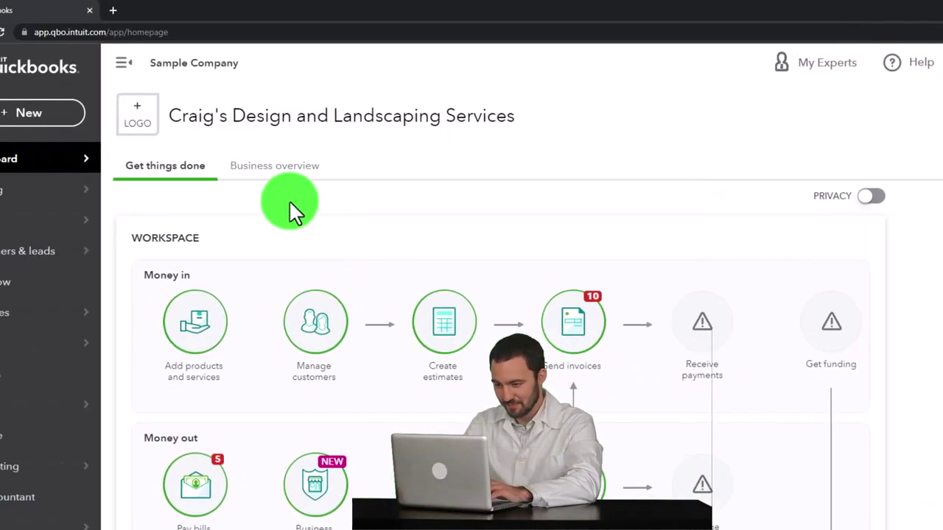
Duplicate the QuickBooks homepage browser tab twice.
{"action": "right_click", "coordinate": [126, 20]}
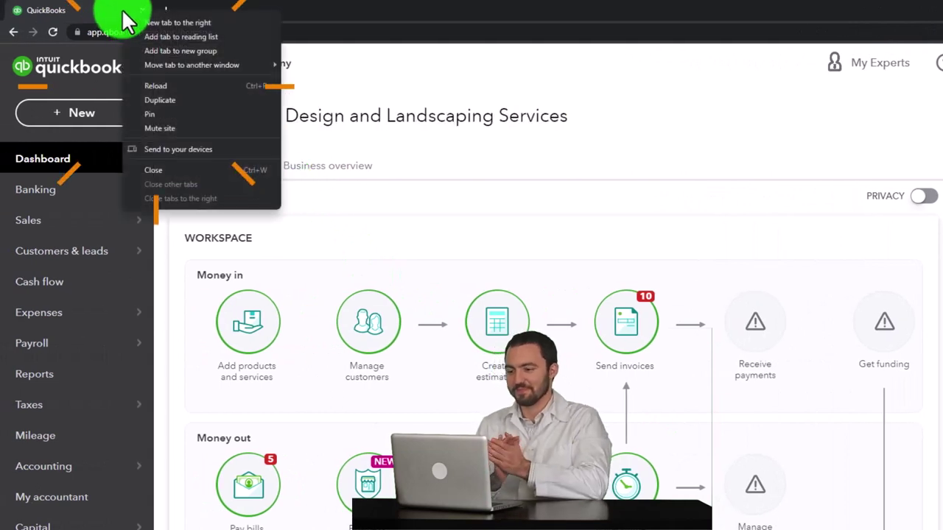
{"action": "left_click", "coordinate": [200, 99]}
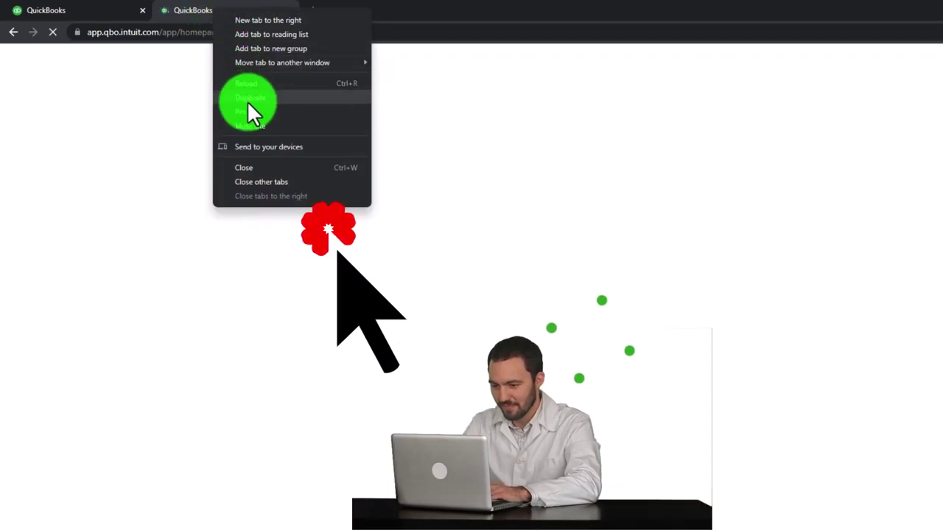
{"action": "left_click", "coordinate": [290, 98]}
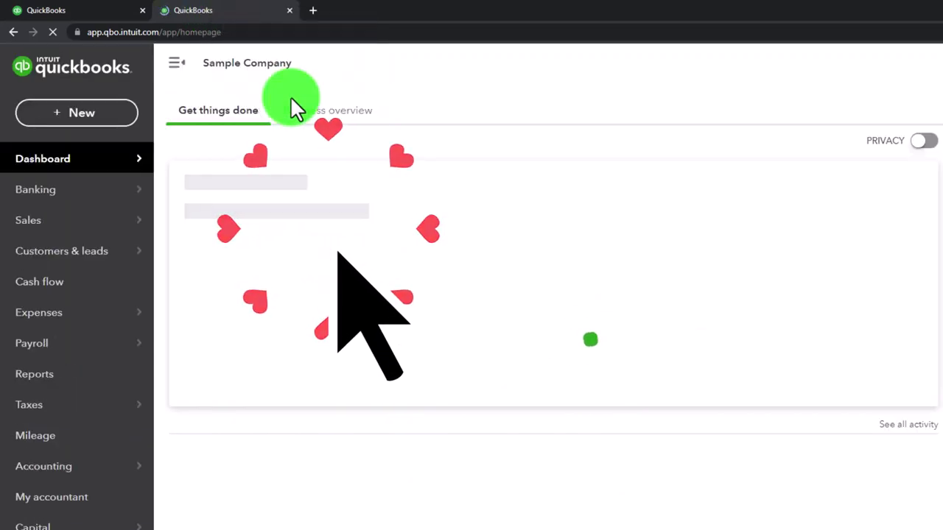
Open the Balance Sheet report from the favorite reports in the middle browser tab.
{"action": "left_click", "coordinate": [249, 19]}
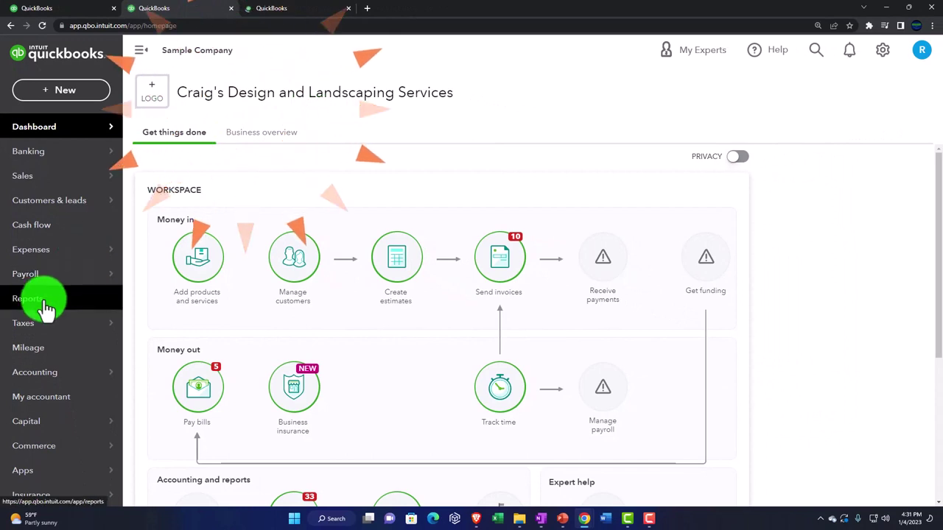
{"action": "left_click", "coordinate": [44, 302]}
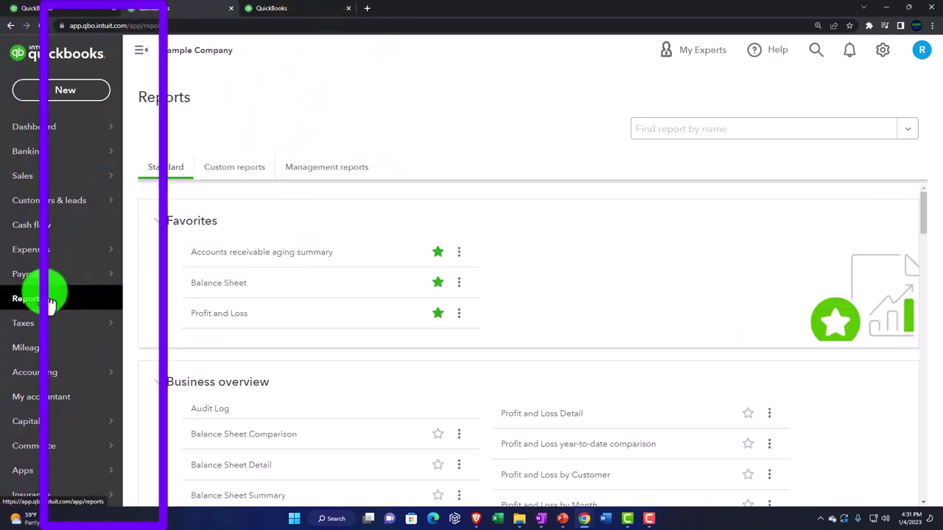
{"action": "left_click", "coordinate": [198, 293]}
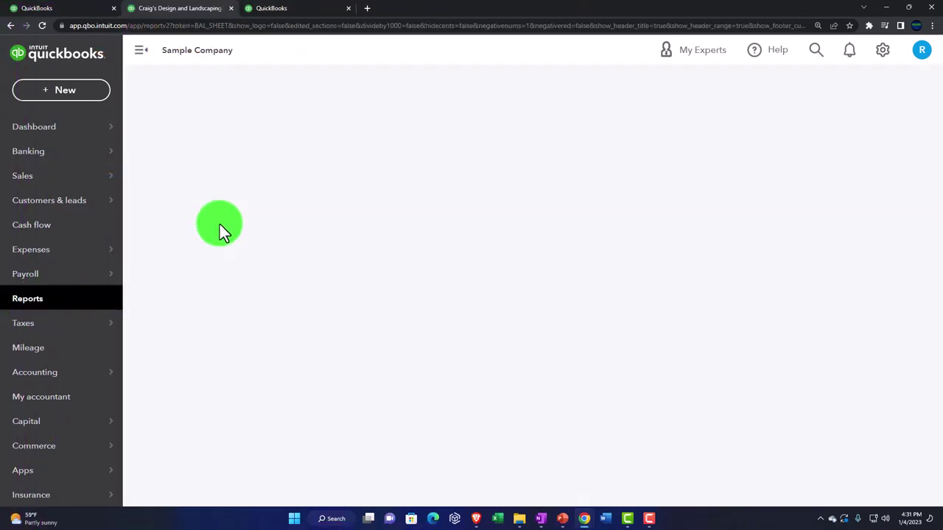
Open the Profit and Loss report from the favorite reports in the third browser tab.
{"action": "left_click", "coordinate": [313, 11]}
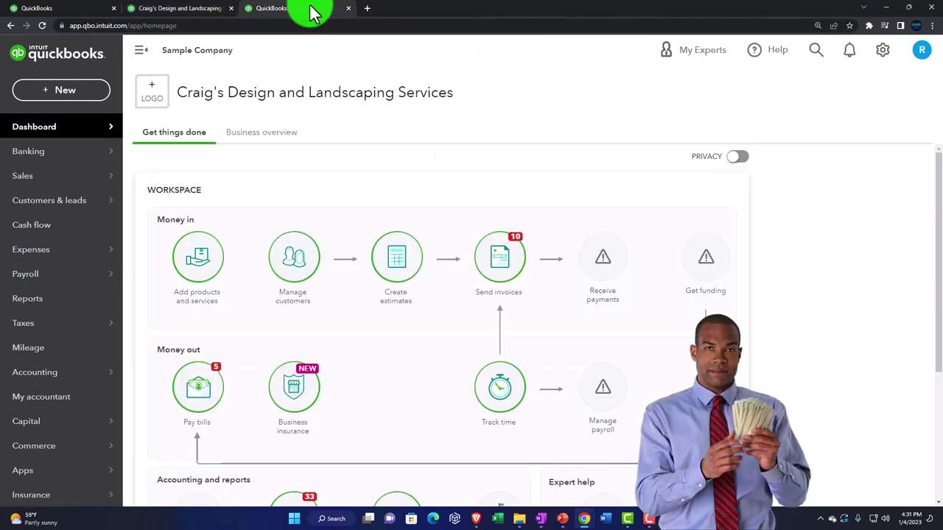
{"action": "left_click", "coordinate": [38, 308]}
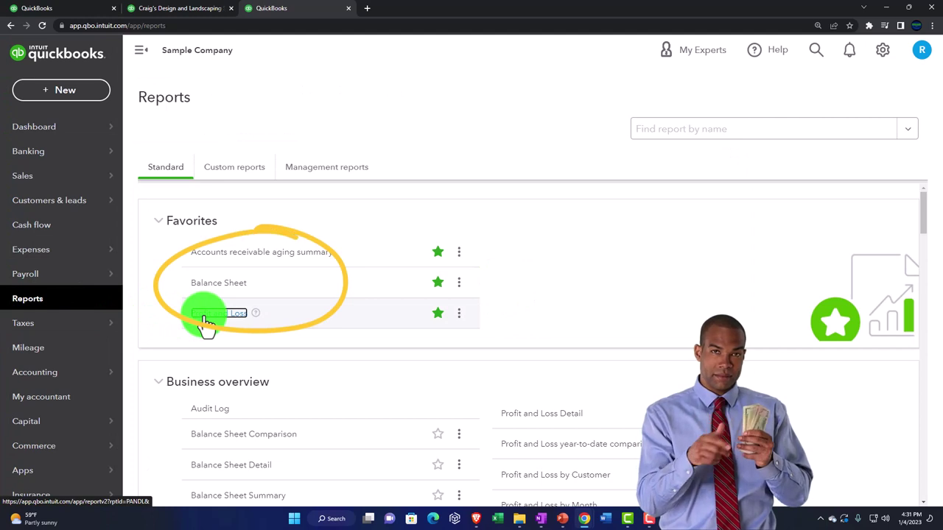
{"action": "left_click", "coordinate": [204, 315]}
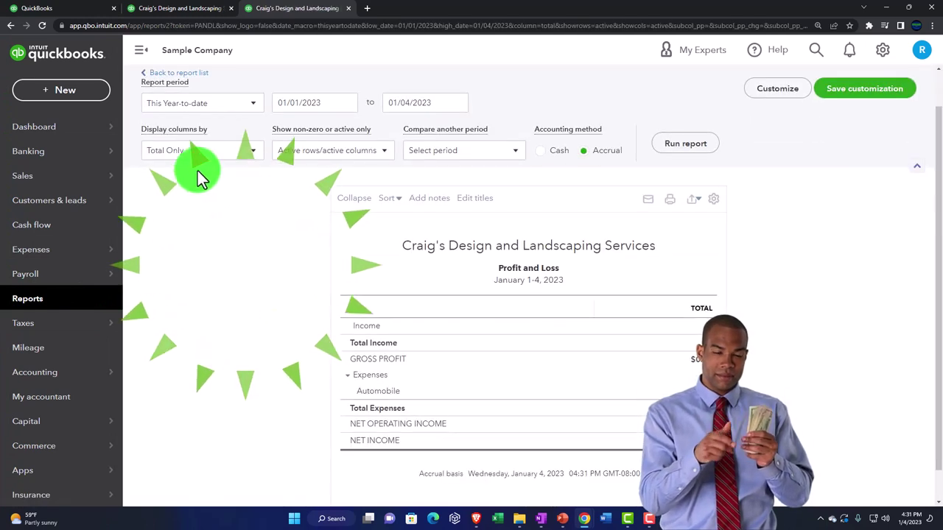
Collapse the navigation and run the Profit and Loss report for 01/01/2022 to 12/31/2022.
{"action": "left_click", "coordinate": [145, 54]}
{"action": "left_click", "coordinate": [213, 110]}
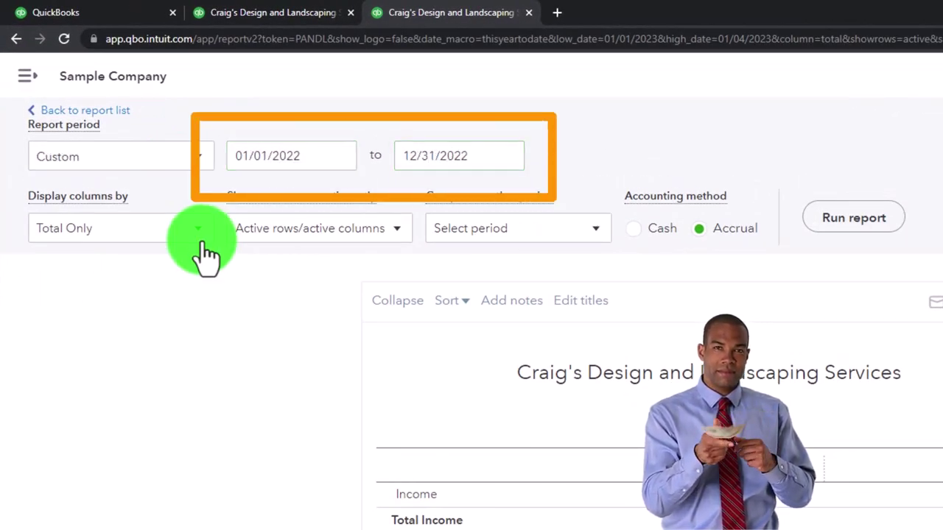
{"action": "left_click", "coordinate": [854, 217]}
{"action": "scroll", "coordinate": [599, 120], "scroll_direction": "down", "scroll_amount": 3}
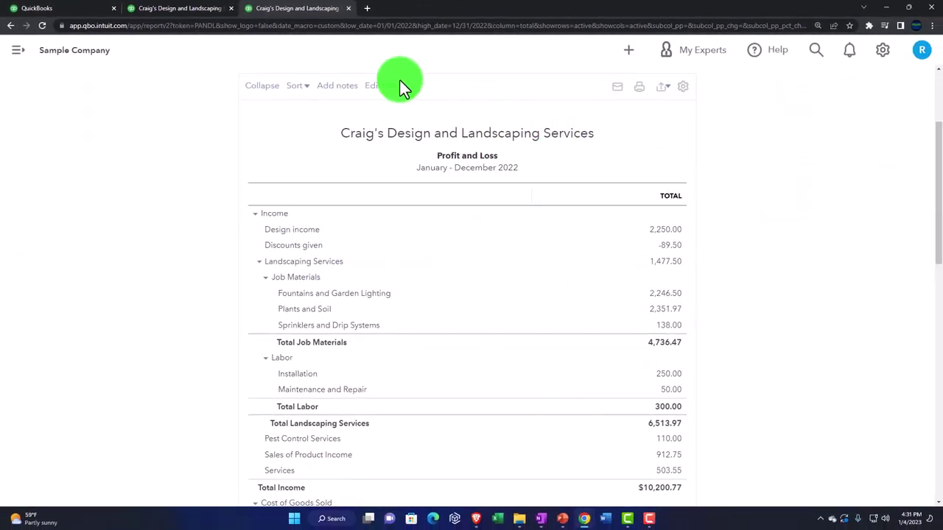
Switch to the Balance Sheet tab, collapse the navigation, and run the report for 01/01/2022 to 12/31/2022.
{"action": "left_click", "coordinate": [212, 15]}
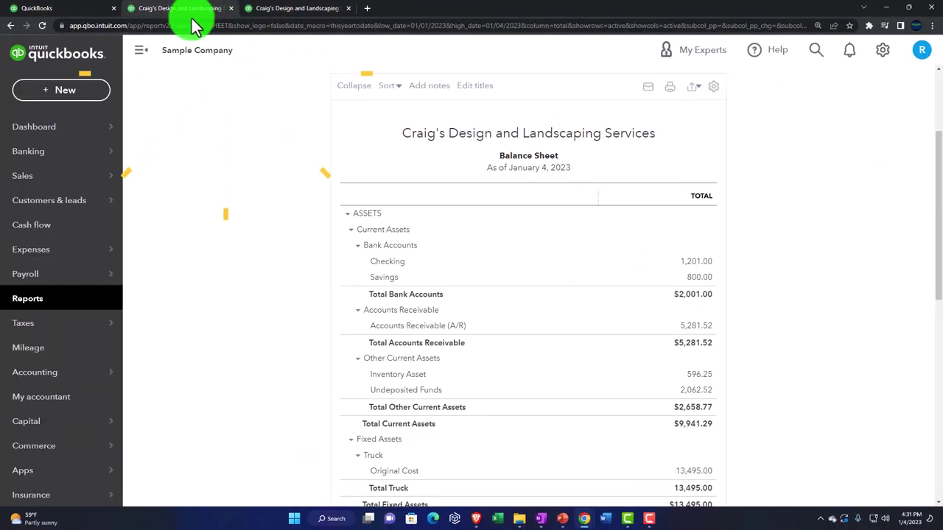
{"action": "left_click", "coordinate": [144, 55]}
{"action": "scroll", "coordinate": [154, 179], "scroll_direction": "up", "scroll_amount": 3}
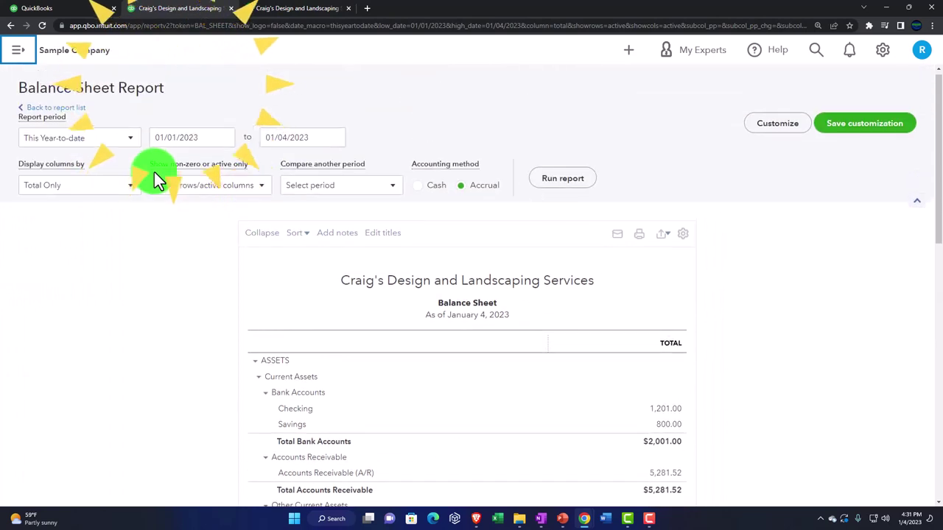
{"action": "left_click", "coordinate": [199, 140]}
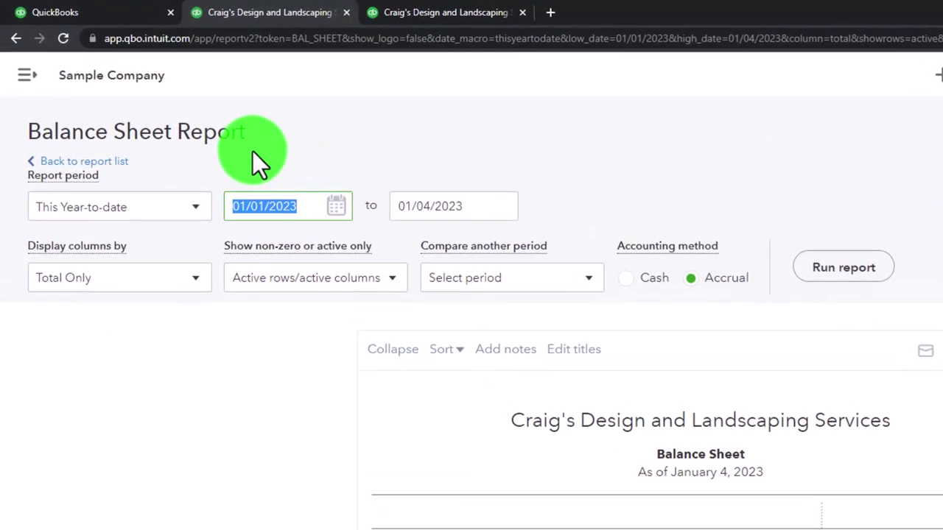
{"action": "type", "text": "010122"}
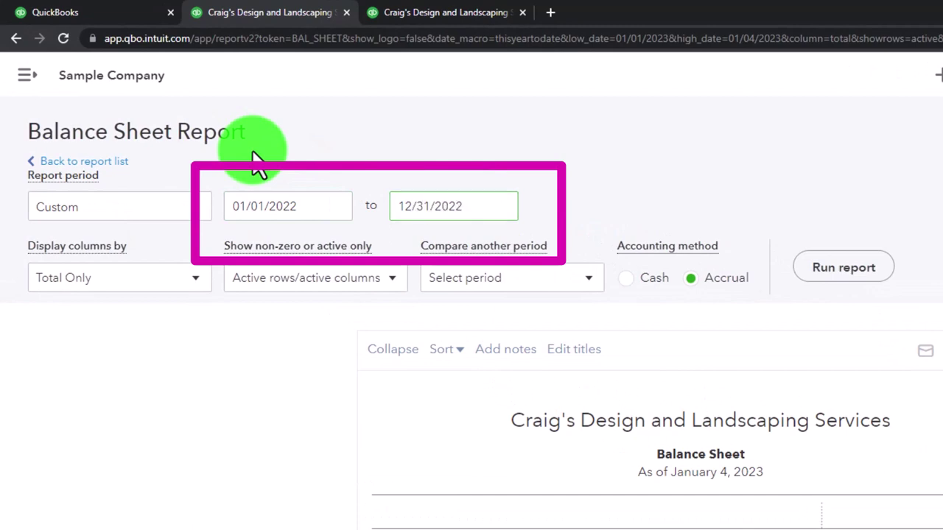
{"action": "left_click", "coordinate": [825, 265]}
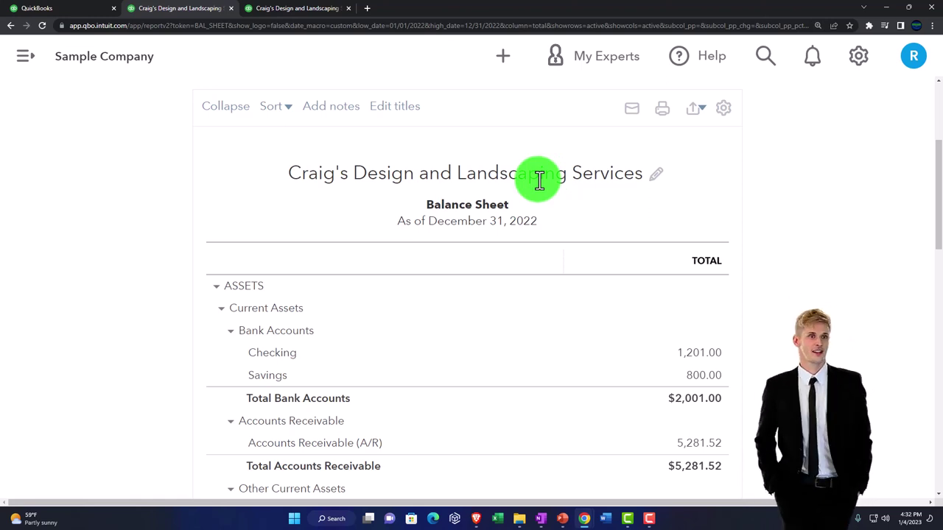
Duplicate the Profit and Loss tab and open the report list in the copy with the navigation collapsed.
{"action": "left_click", "coordinate": [331, 16]}
{"action": "right_click", "coordinate": [332, 16]}
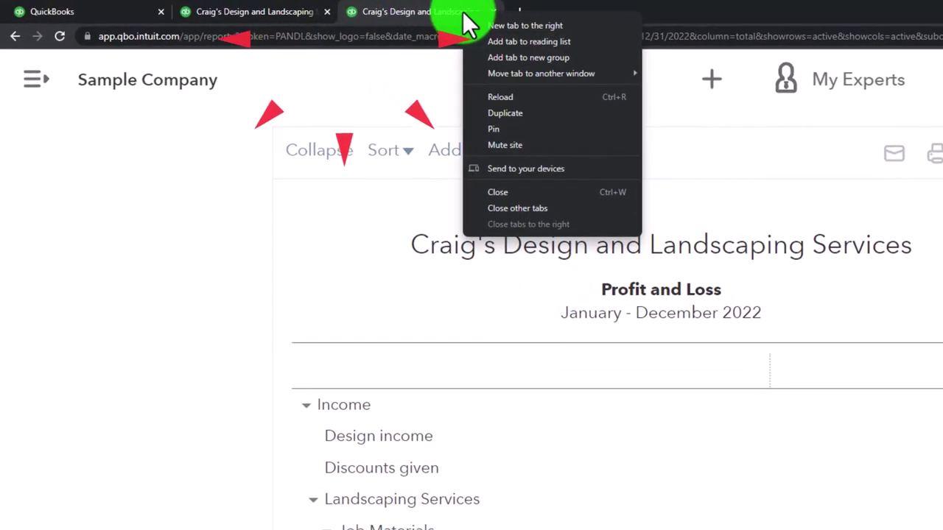
{"action": "left_click", "coordinate": [521, 114]}
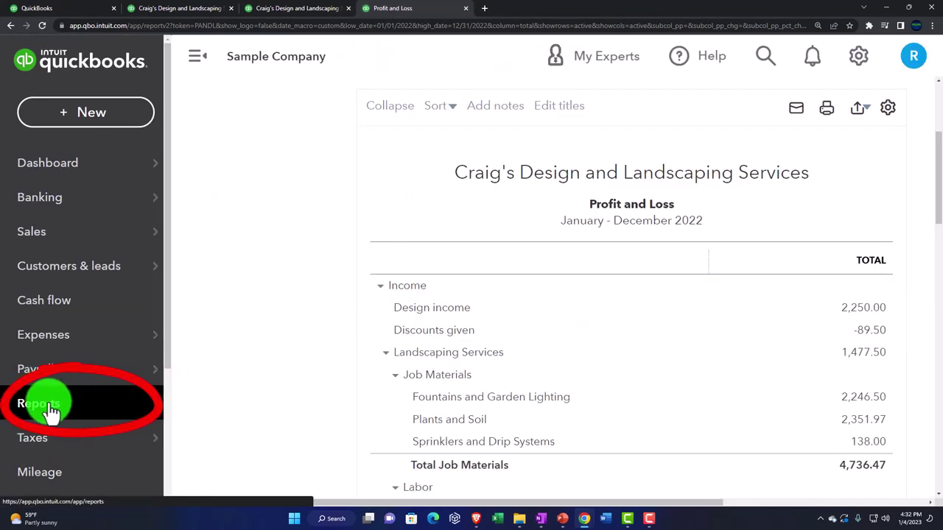
{"action": "left_click", "coordinate": [46, 409]}
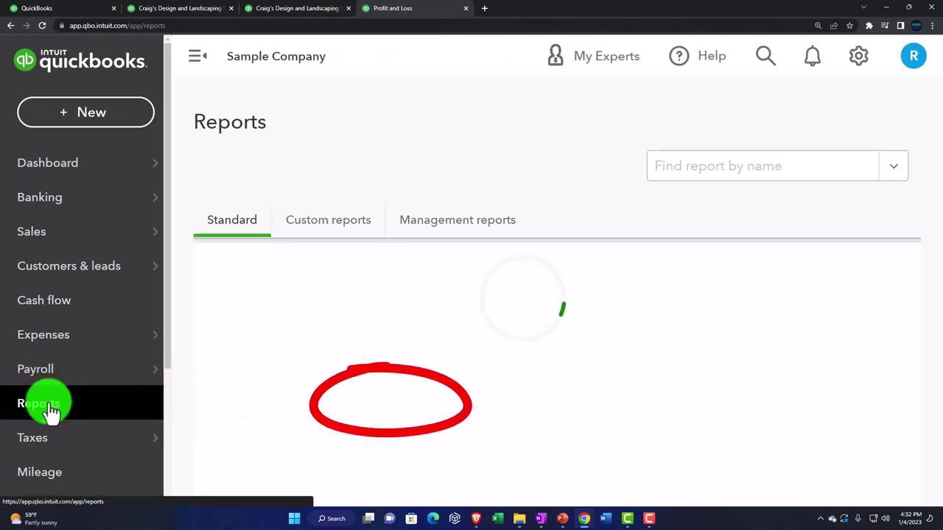
{"action": "left_click", "coordinate": [193, 68]}
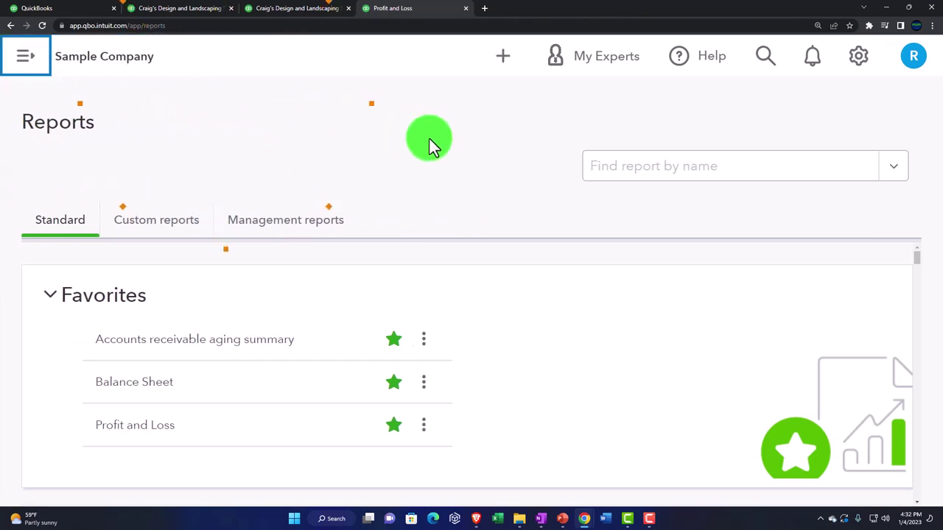
Search the reports by name for "trial" and clear the search.
{"action": "left_click", "coordinate": [616, 170]}
{"action": "type", "text": "trial"}
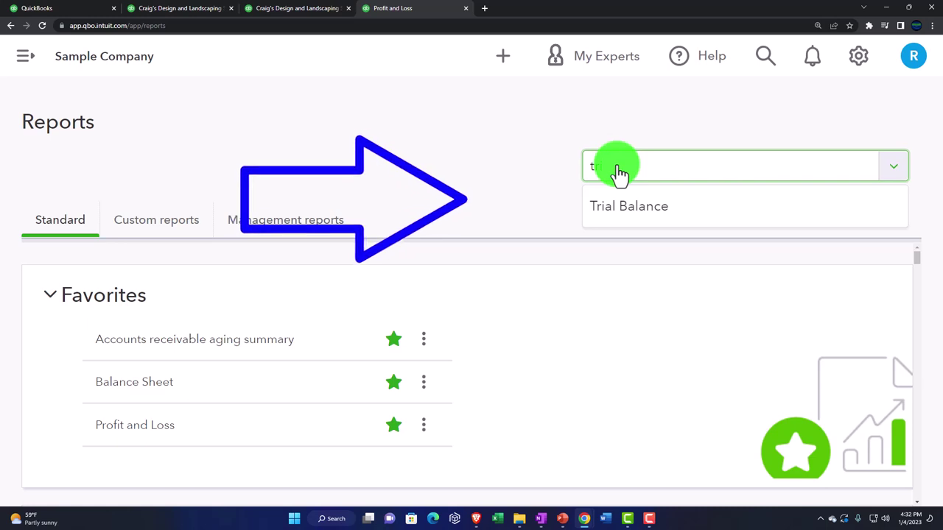
{"action": "key", "text": "BackSpace"}
{"action": "key", "text": "BackSpace"}
{"action": "key", "text": "BackSpace"}
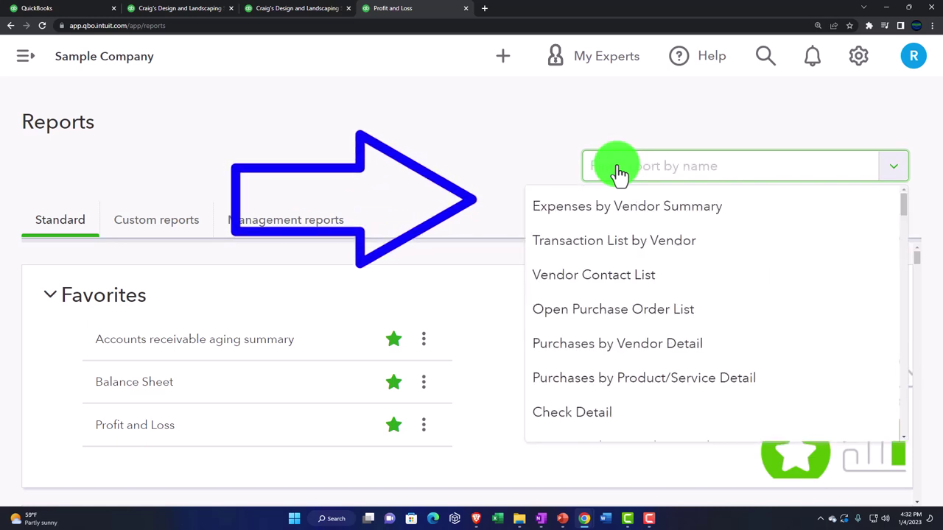
{"action": "left_click", "coordinate": [479, 277]}
Find the For my accountant section in the standard report list and open the Trial Balance report.
{"action": "scroll", "coordinate": [442, 339], "scroll_direction": "down", "scroll_amount": 1}
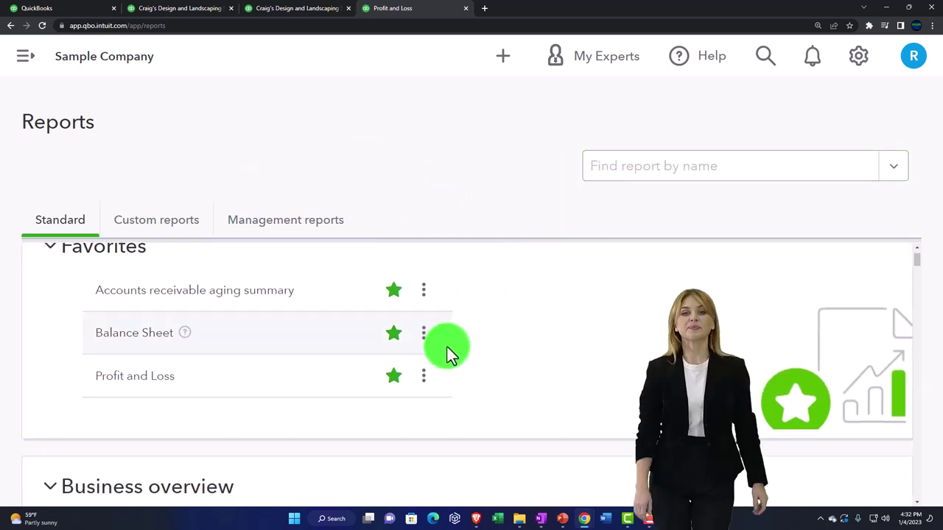
{"action": "key", "text": "ctrl+minus"}
{"action": "scroll", "coordinate": [447, 346], "scroll_direction": "down", "scroll_amount": 15}
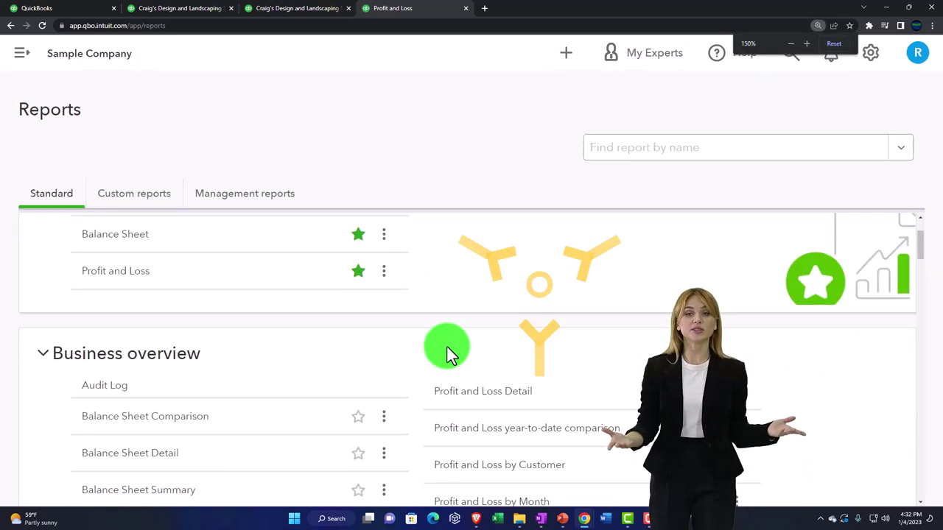
{"action": "scroll", "coordinate": [447, 347], "scroll_direction": "down", "scroll_amount": 15}
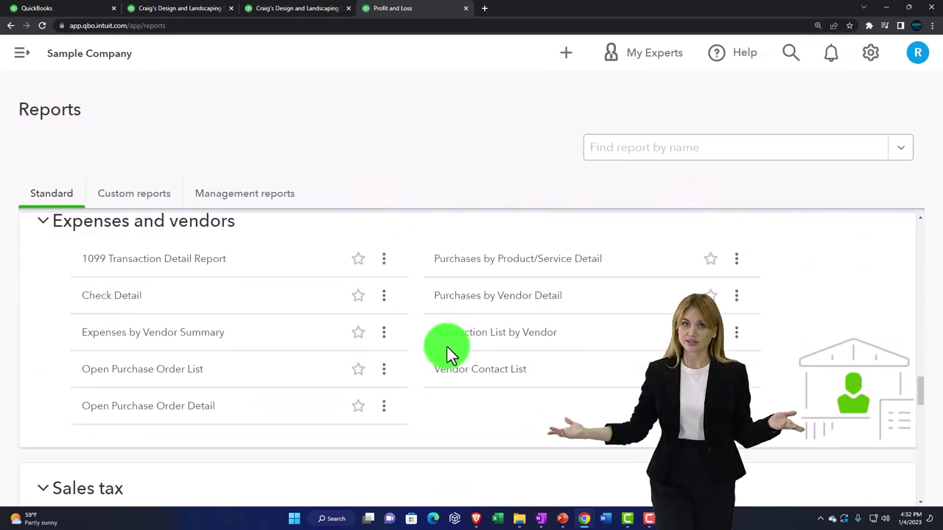
{"action": "scroll", "coordinate": [447, 347], "scroll_direction": "down", "scroll_amount": 3}
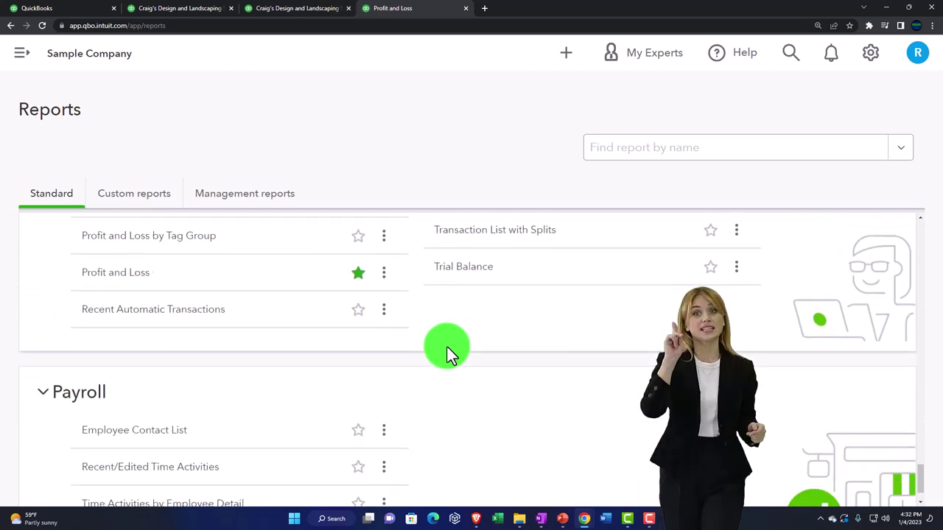
{"action": "scroll", "coordinate": [447, 347], "scroll_direction": "up", "scroll_amount": 3}
{"action": "scroll", "coordinate": [447, 347], "scroll_direction": "up", "scroll_amount": 3}
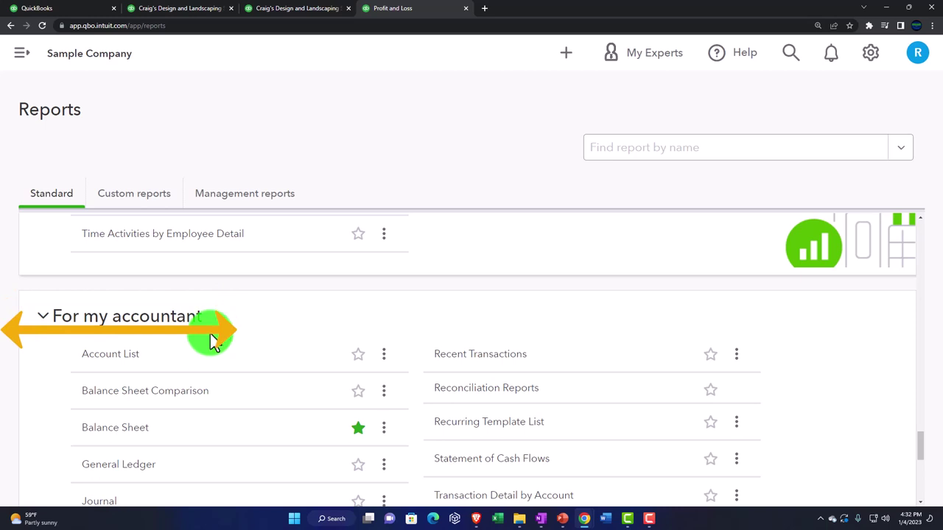
{"action": "scroll", "coordinate": [212, 340], "scroll_direction": "down", "scroll_amount": 1}
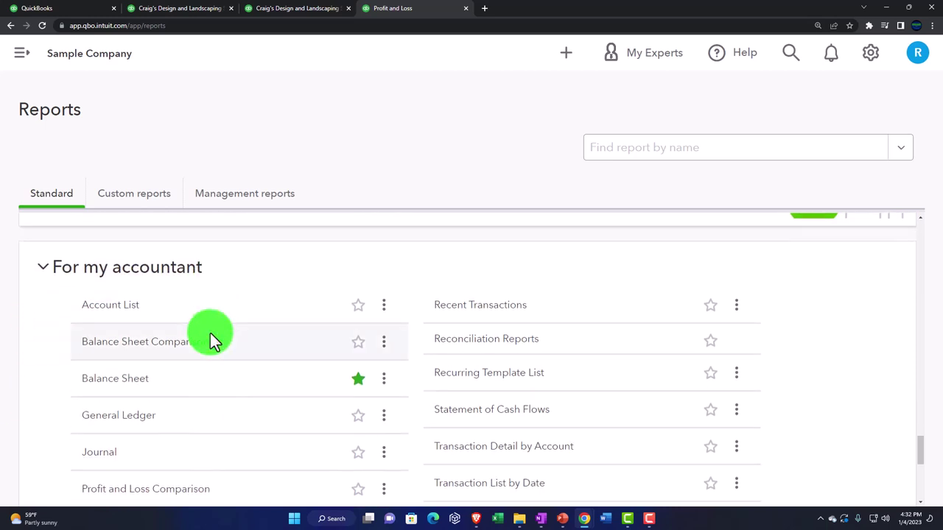
{"action": "scroll", "coordinate": [211, 338], "scroll_direction": "down", "scroll_amount": 3}
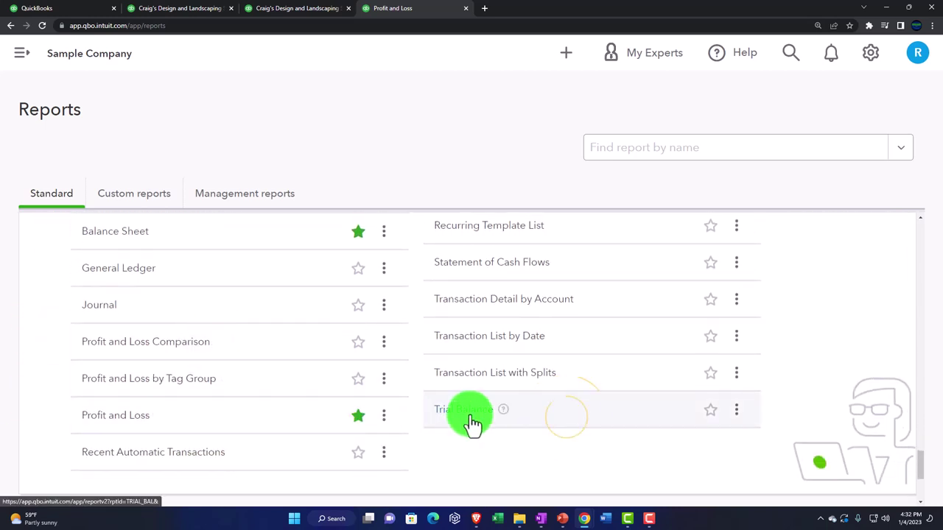
{"action": "left_click", "coordinate": [464, 409]}
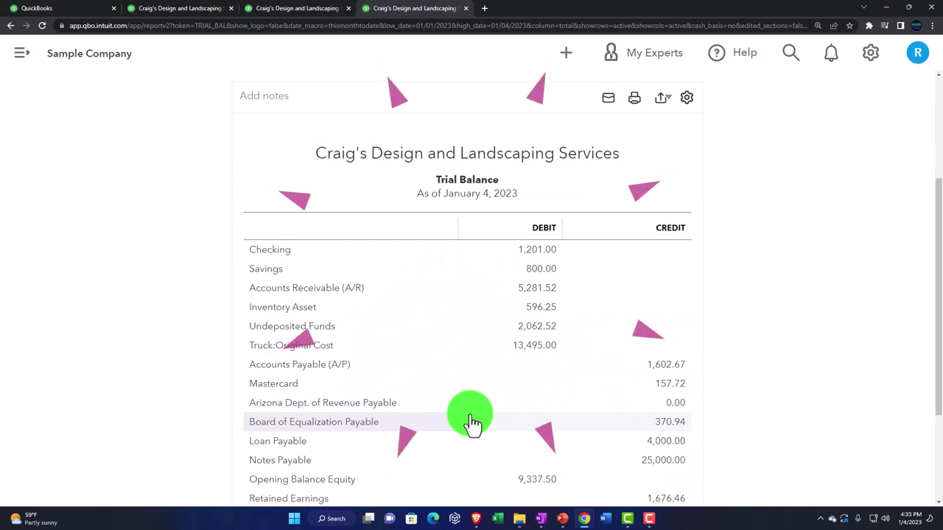
Set the Trial Balance report period to 01/01/2022 to 12/31/2022 and run the report.
{"action": "scroll", "coordinate": [405, 403], "scroll_direction": "up", "scroll_amount": 2}
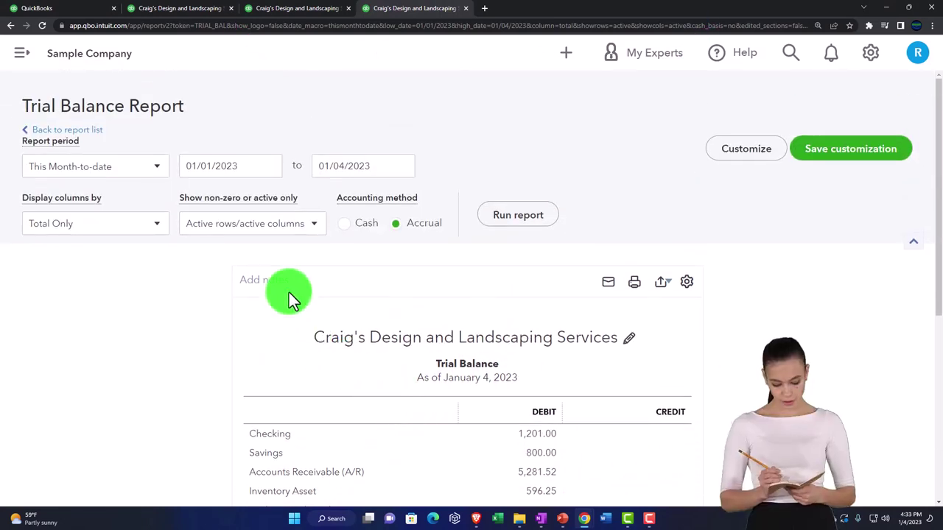
{"action": "left_click_drag", "start_coordinate": [257, 153], "coordinate": [183, 145]}
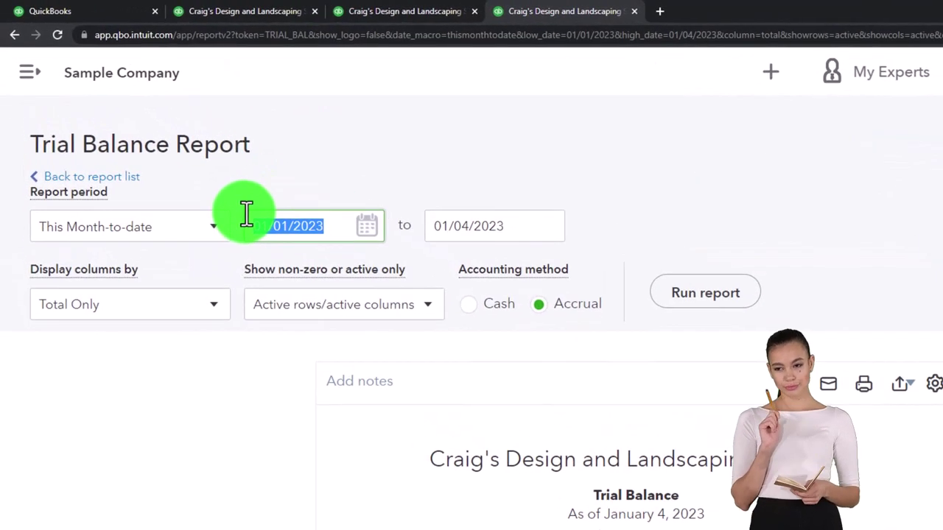
{"action": "type", "text": "01/01/2"}
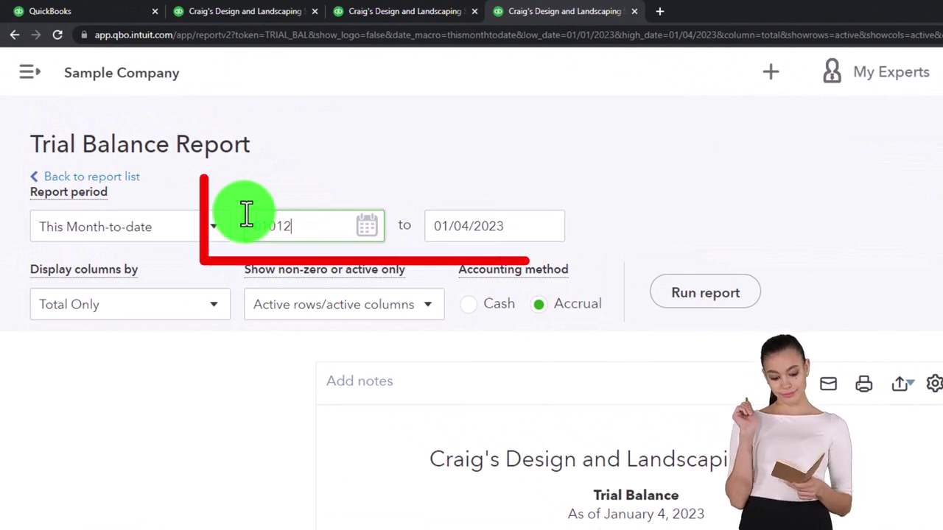
{"action": "type", "text": "022"}
{"action": "key", "text": "Tab"}
{"action": "type", "text": "1"}
{"action": "key", "text": "Tab"}
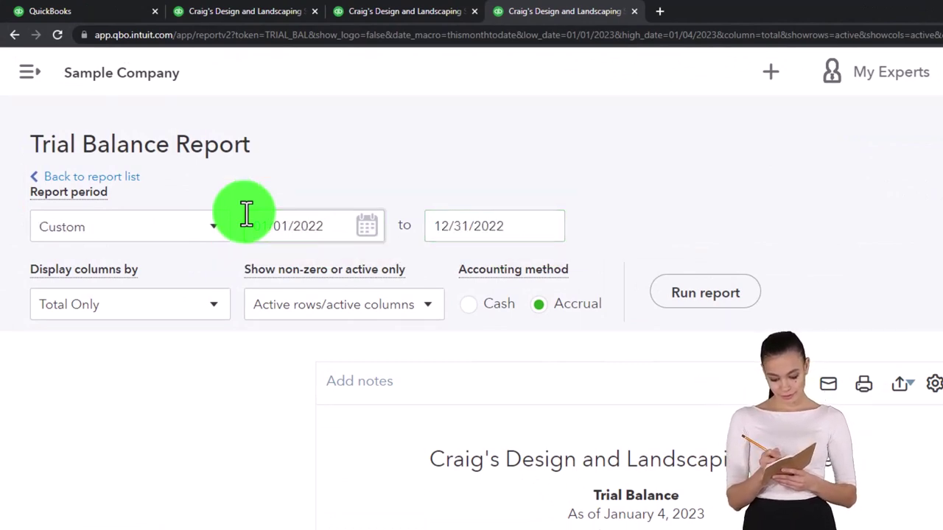
{"action": "left_click", "coordinate": [711, 292]}
{"action": "scroll", "coordinate": [529, 213], "scroll_direction": "down", "scroll_amount": 4}
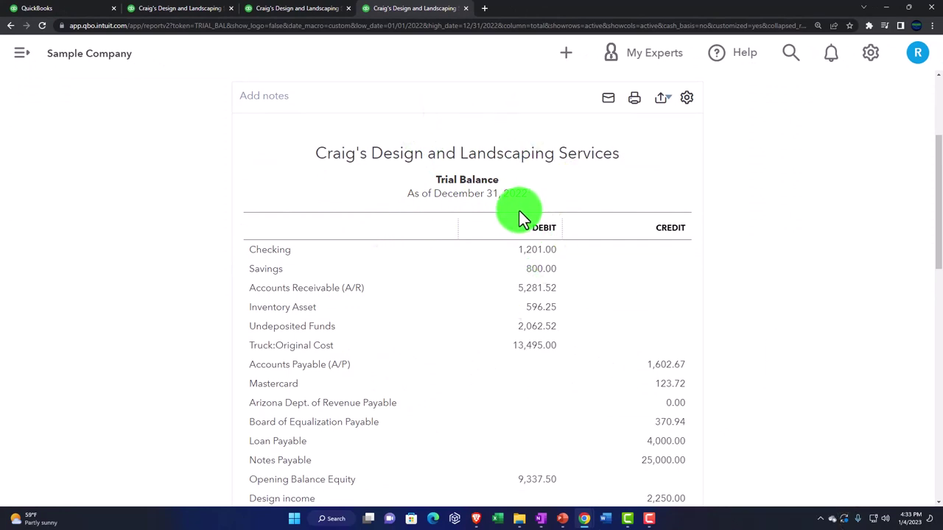
{"action": "scroll", "coordinate": [519, 210], "scroll_direction": "down", "scroll_amount": 1}
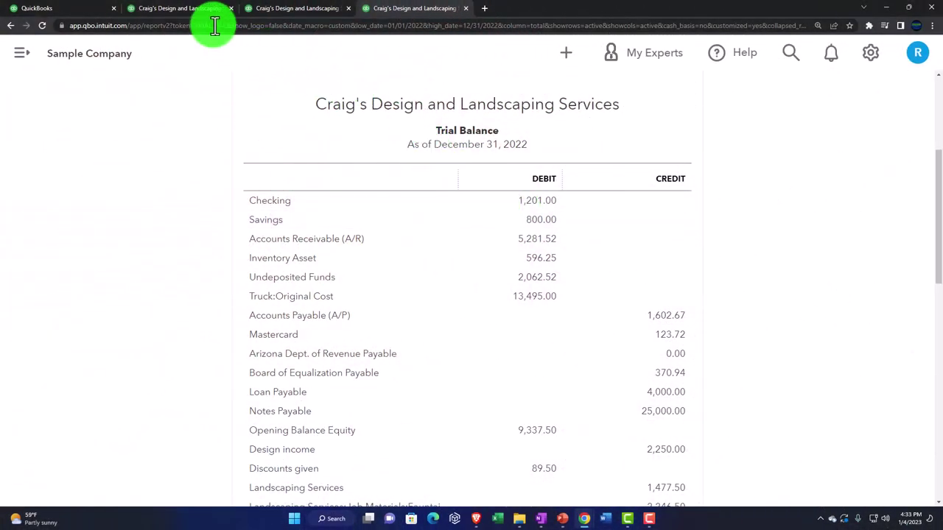
Review the Balance Sheet from assets to equity in its tab, and the Profit and Loss income and expenses in the neighbouring tab.
{"action": "left_click", "coordinate": [189, 15]}
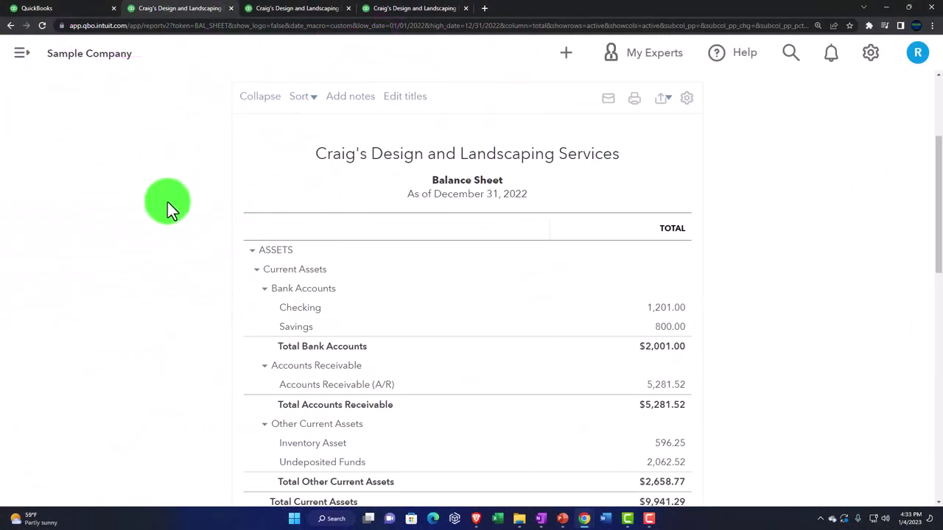
{"action": "scroll", "coordinate": [221, 296], "scroll_direction": "down", "scroll_amount": 6}
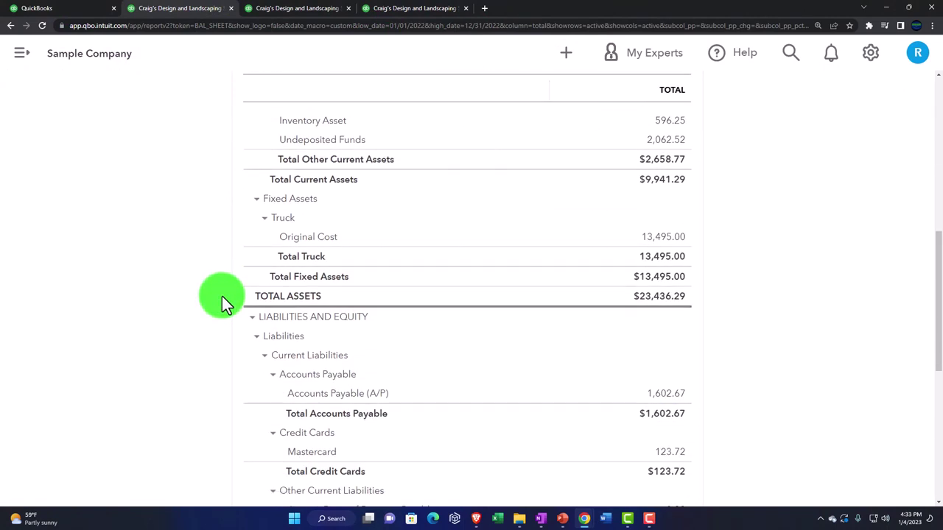
{"action": "scroll", "coordinate": [222, 296], "scroll_direction": "down", "scroll_amount": 2}
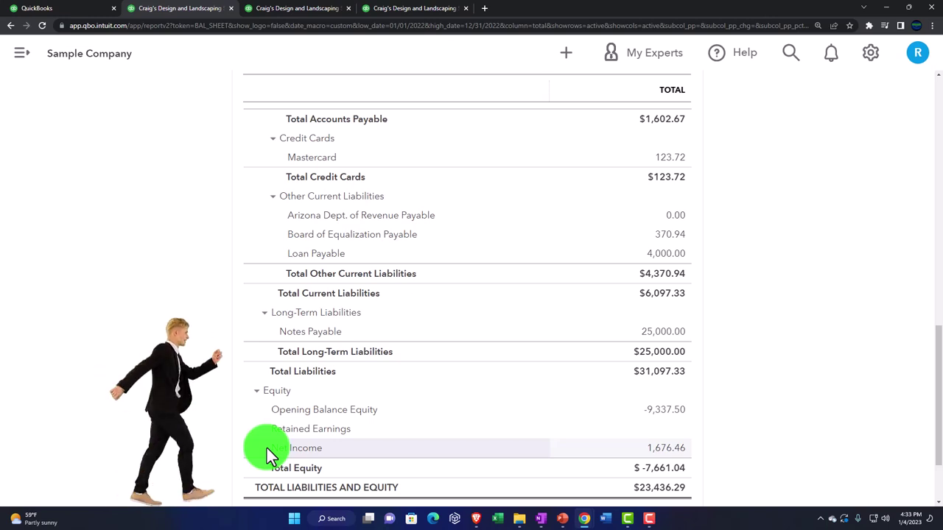
{"action": "left_click", "coordinate": [306, 11]}
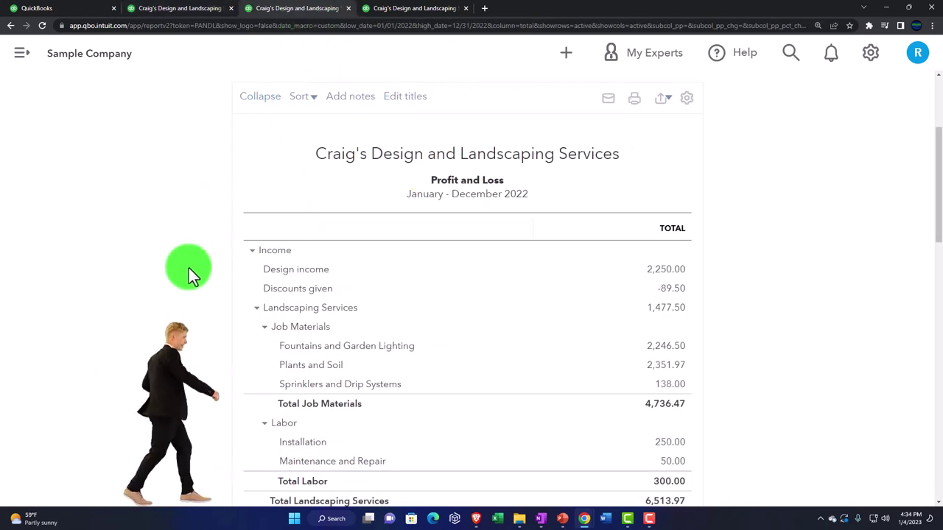
{"action": "scroll", "coordinate": [184, 272], "scroll_direction": "down", "scroll_amount": 5}
{"action": "scroll", "coordinate": [185, 272], "scroll_direction": "down", "scroll_amount": 6}
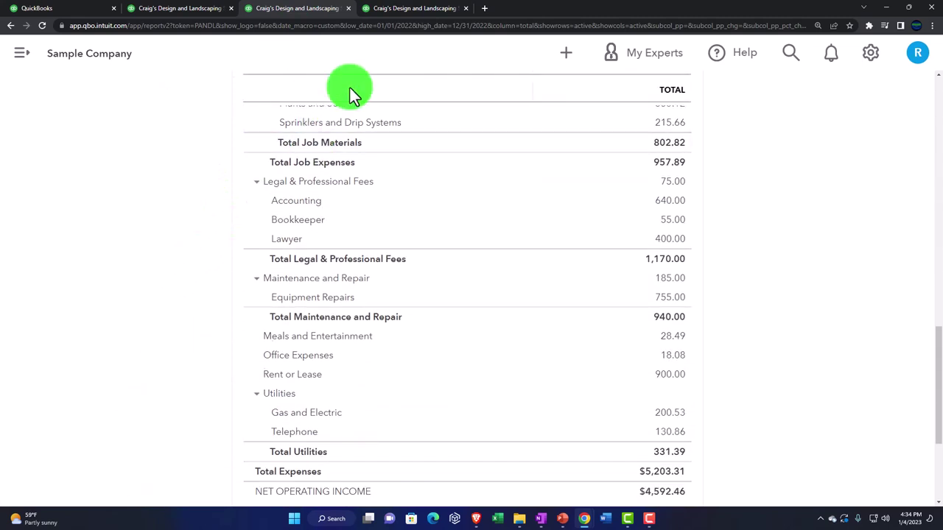
Return to the Trial Balance tab and examine the balance sheet, income and expense accounts down to the debit and credit totals.
{"action": "left_click", "coordinate": [400, 8]}
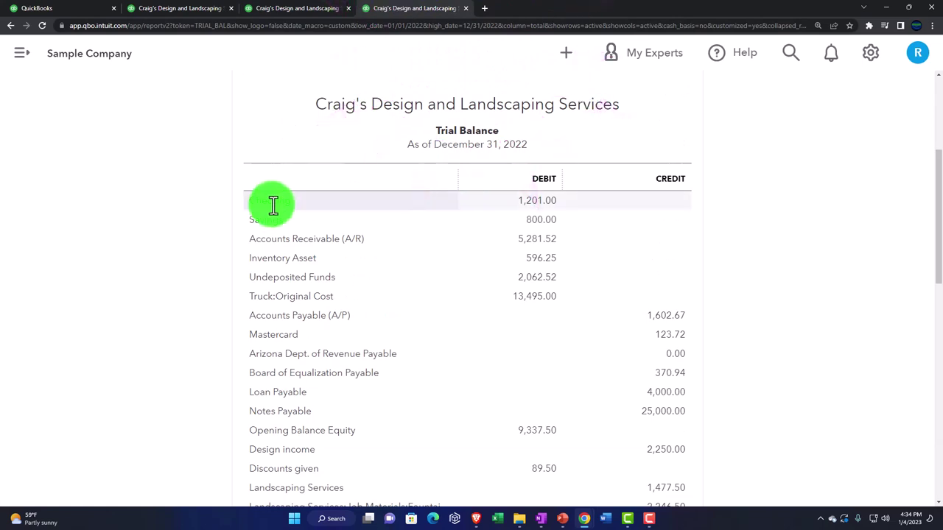
{"action": "key", "text": "ctrl+plus"}
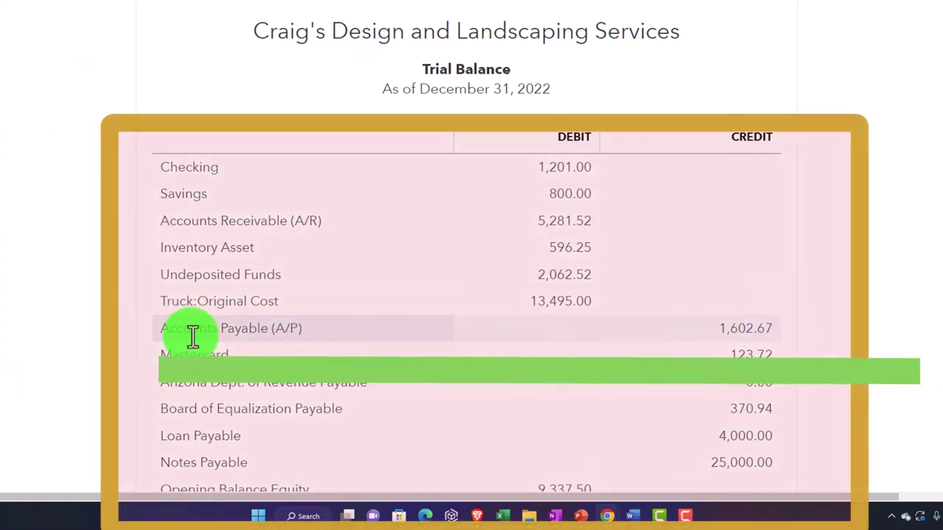
{"action": "scroll", "coordinate": [193, 335], "scroll_direction": "down", "scroll_amount": 3}
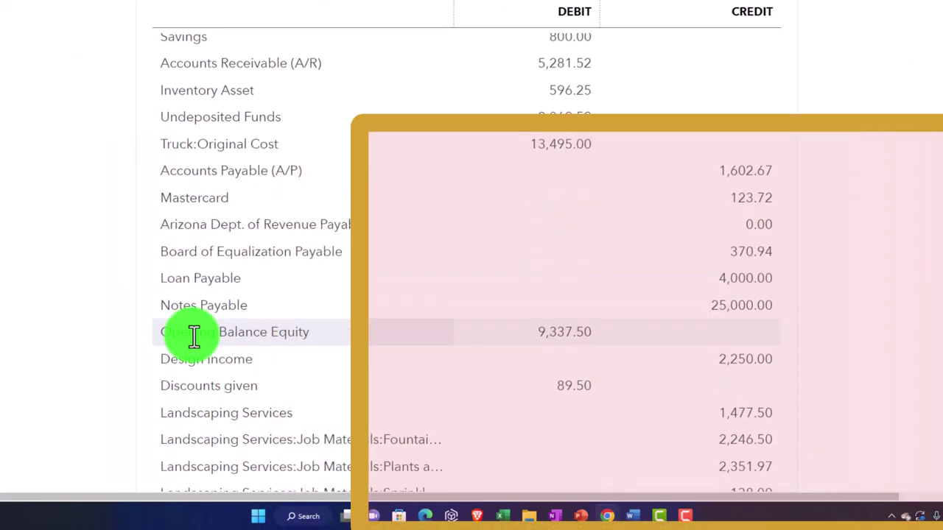
{"action": "scroll", "coordinate": [193, 335], "scroll_direction": "down", "scroll_amount": 1}
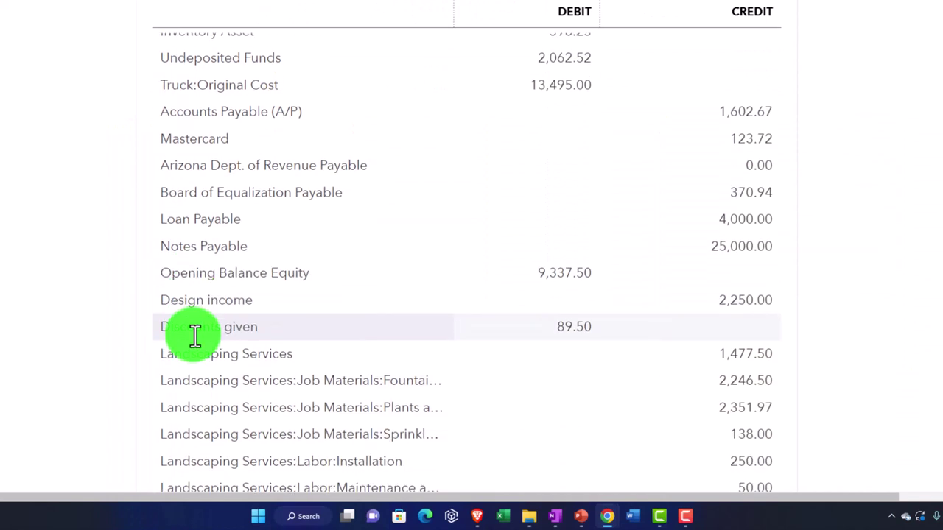
{"action": "scroll", "coordinate": [195, 335], "scroll_direction": "down", "scroll_amount": 2}
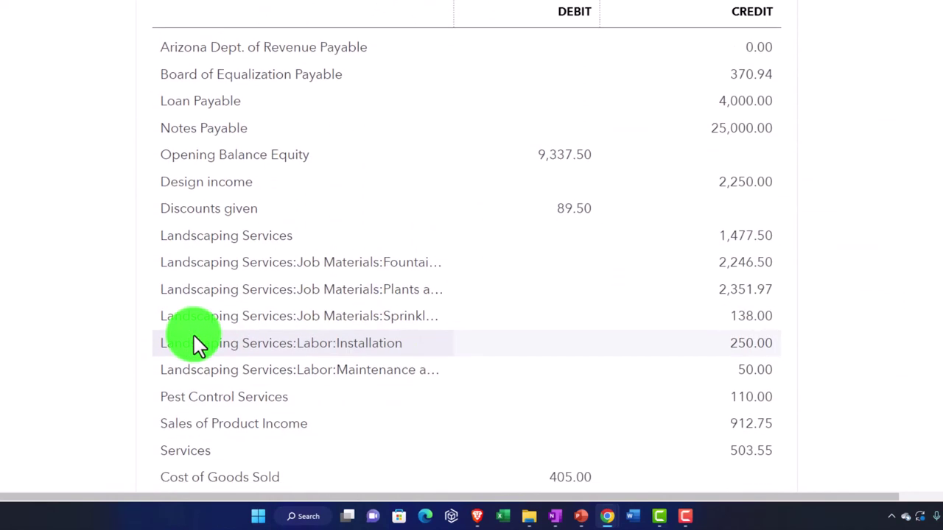
{"action": "scroll", "coordinate": [193, 335], "scroll_direction": "up", "scroll_amount": 1}
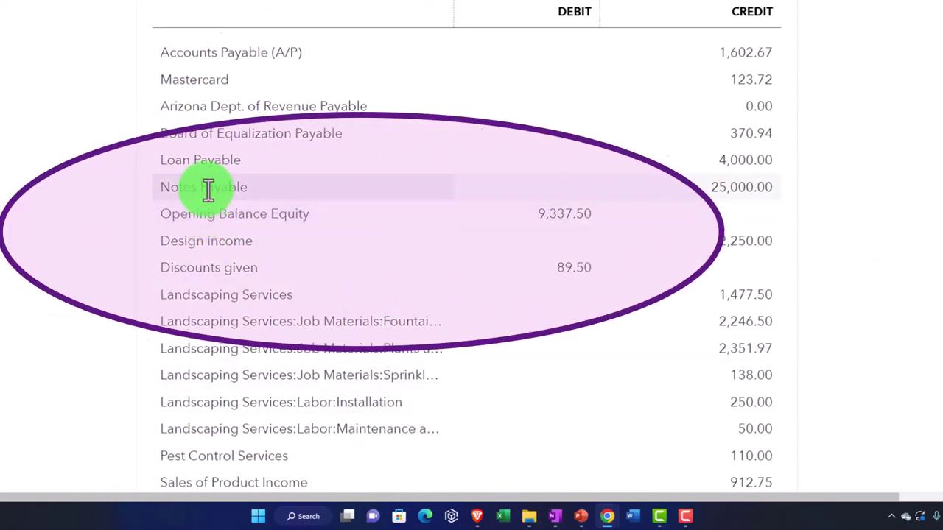
{"action": "scroll", "coordinate": [200, 135], "scroll_direction": "up", "scroll_amount": 1}
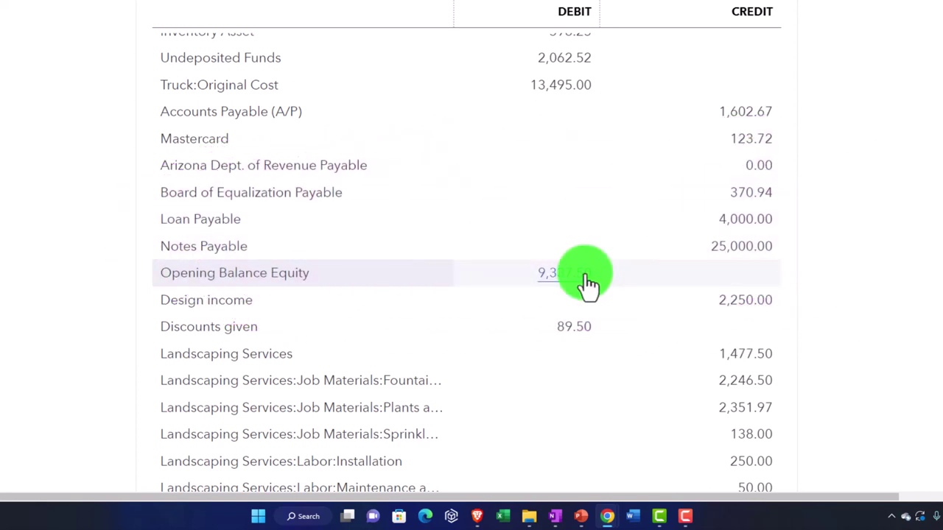
{"action": "scroll", "coordinate": [768, 309], "scroll_direction": "down", "scroll_amount": 3}
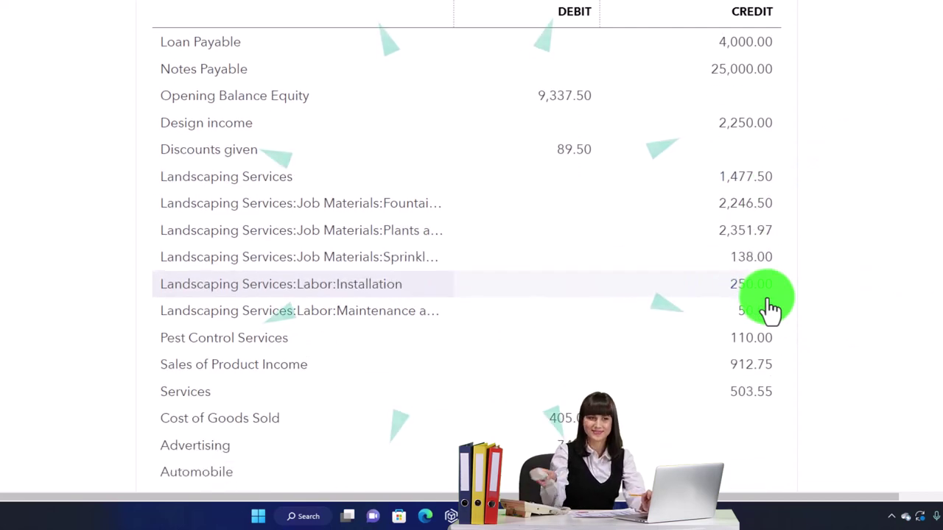
{"action": "scroll", "coordinate": [769, 305], "scroll_direction": "down", "scroll_amount": 1}
{"action": "scroll", "coordinate": [759, 309], "scroll_direction": "down", "scroll_amount": 1}
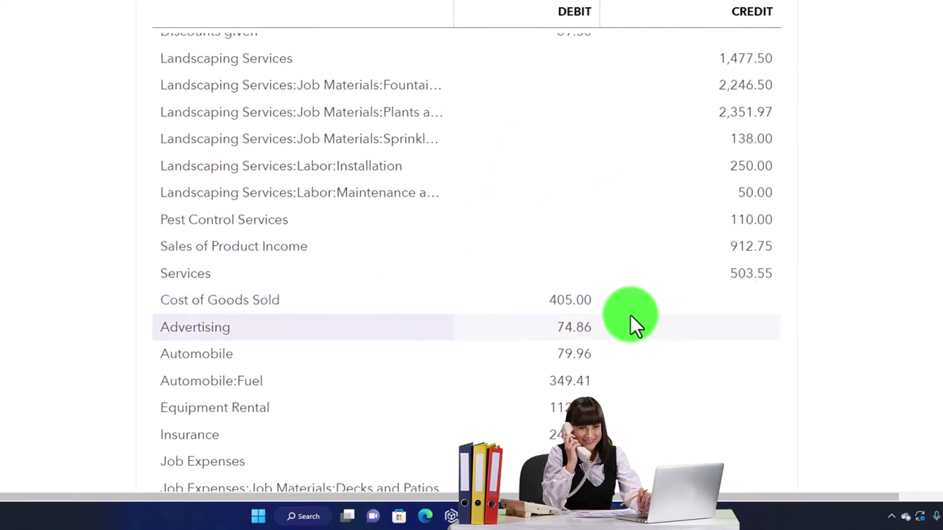
{"action": "scroll", "coordinate": [597, 304], "scroll_direction": "down", "scroll_amount": 6}
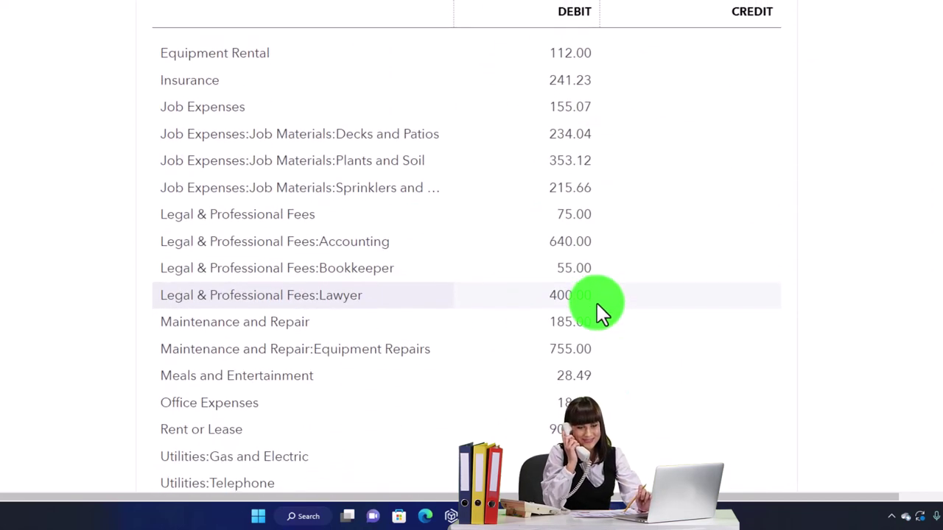
{"action": "scroll", "coordinate": [597, 304], "scroll_direction": "down", "scroll_amount": 3}
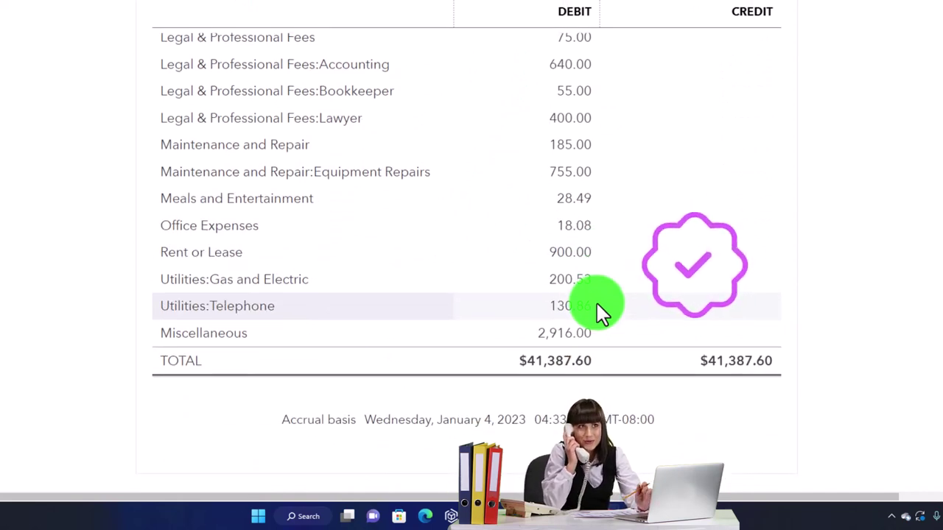
{"action": "scroll", "coordinate": [596, 304], "scroll_direction": "up", "scroll_amount": 14}
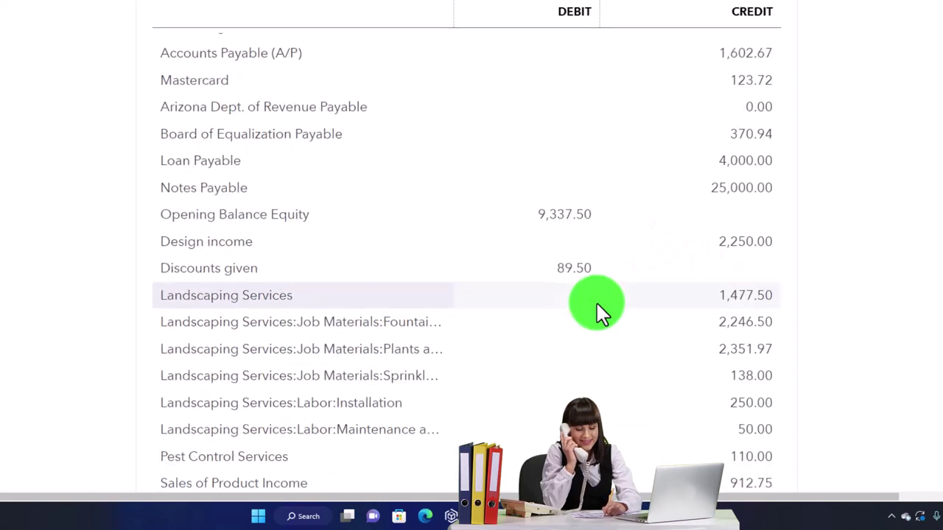
{"action": "scroll", "coordinate": [597, 304], "scroll_direction": "up", "scroll_amount": 6}
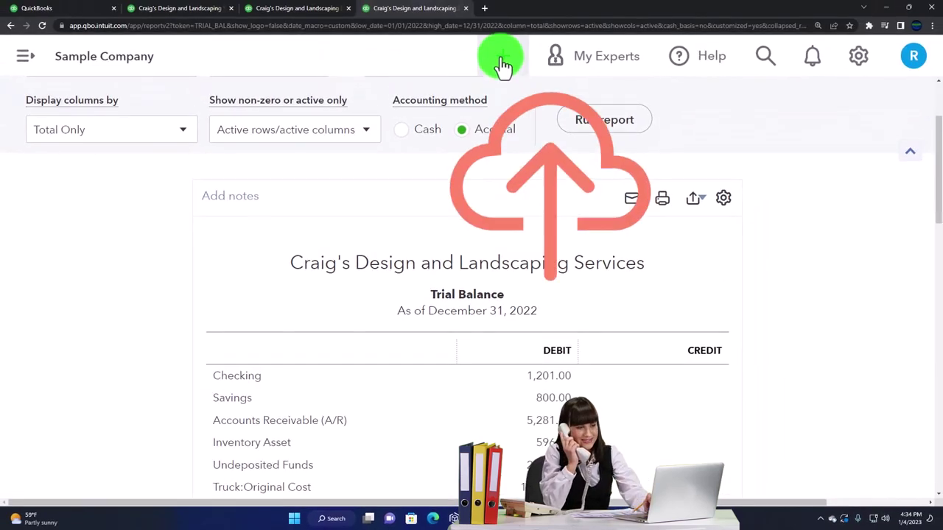
Open the list of new transaction forms, look over the customer, vendor, employee and other forms, and close it.
{"action": "left_click", "coordinate": [501, 59]}
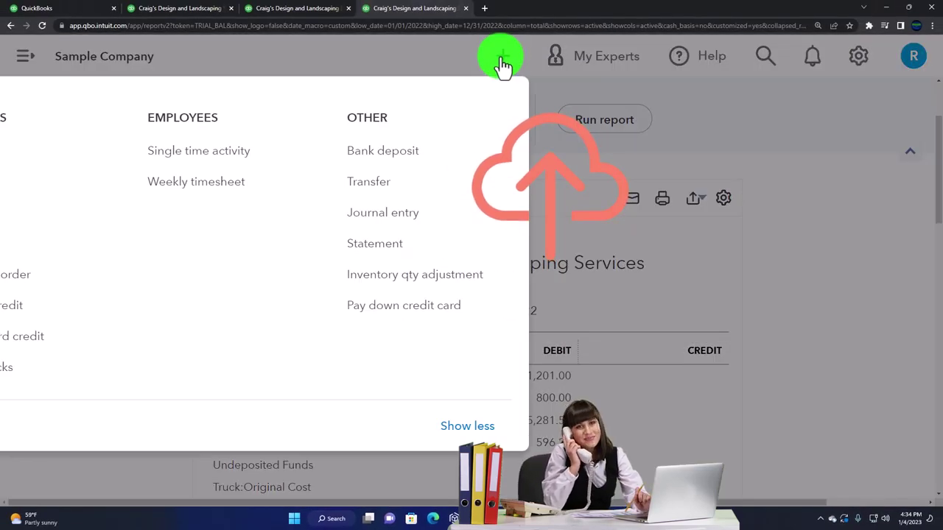
{"action": "key", "text": "ctrl+minus"}
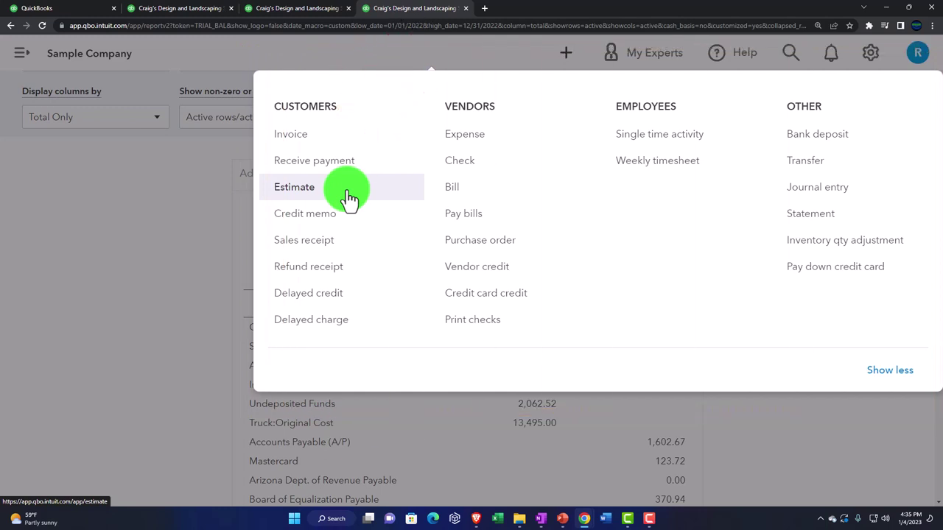
{"action": "left_click", "coordinate": [130, 214]}
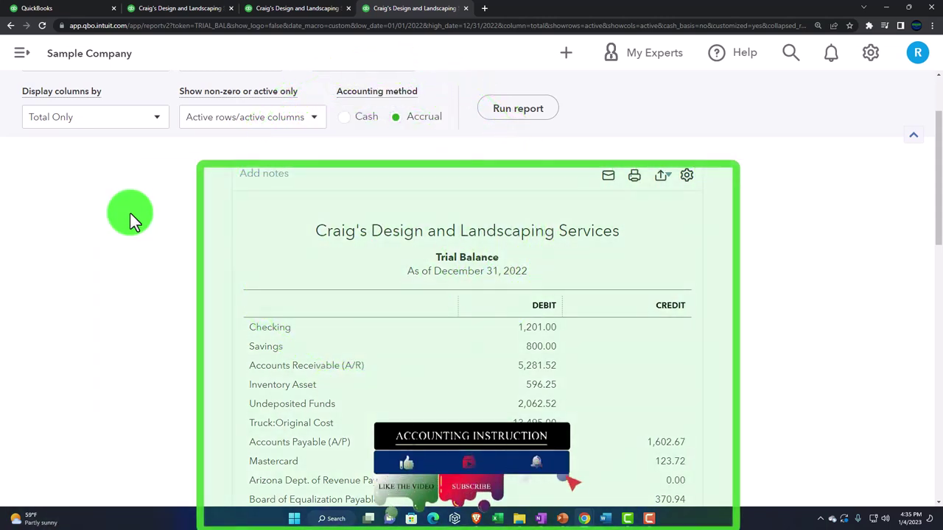
Open the Checking account's transaction detail from the Trial Balance, look over its transactions, and return to the report summary.
{"action": "scroll", "coordinate": [130, 213], "scroll_direction": "down", "scroll_amount": 1}
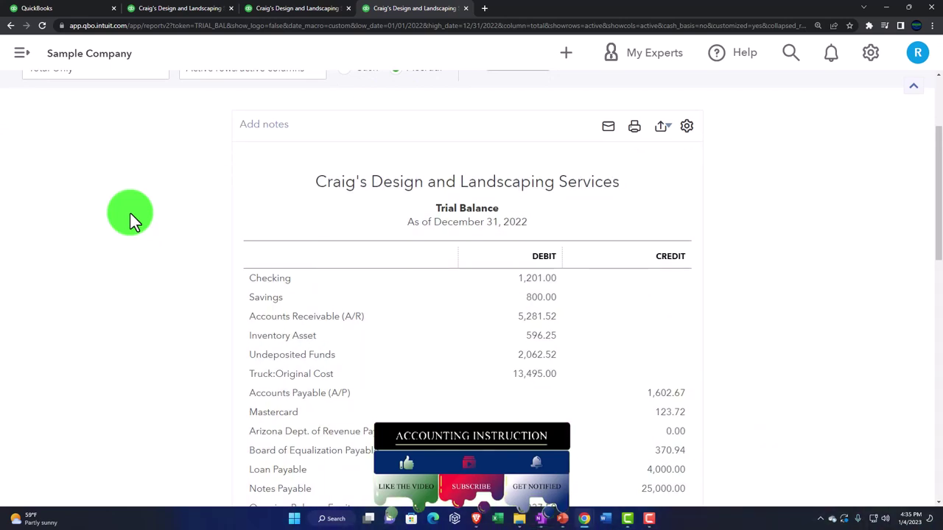
{"action": "scroll", "coordinate": [133, 214], "scroll_direction": "down", "scroll_amount": 1}
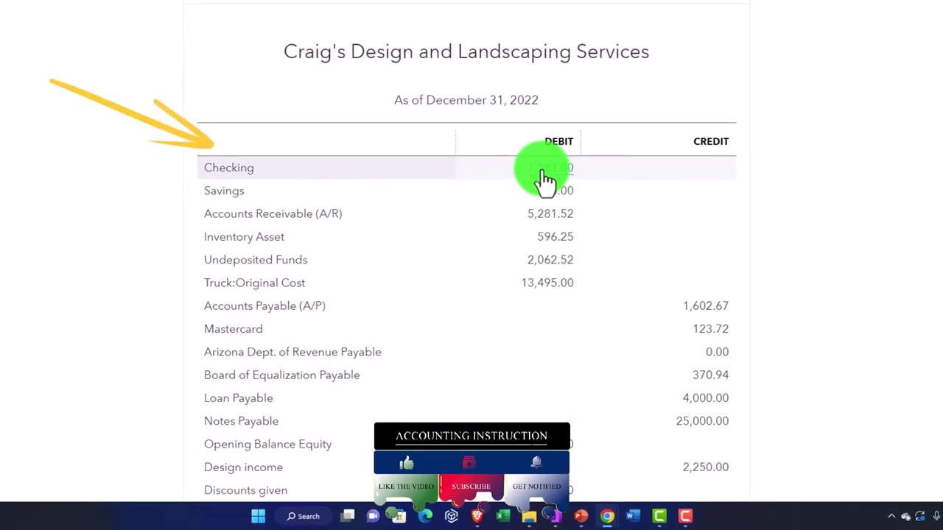
{"action": "left_click", "coordinate": [545, 170]}
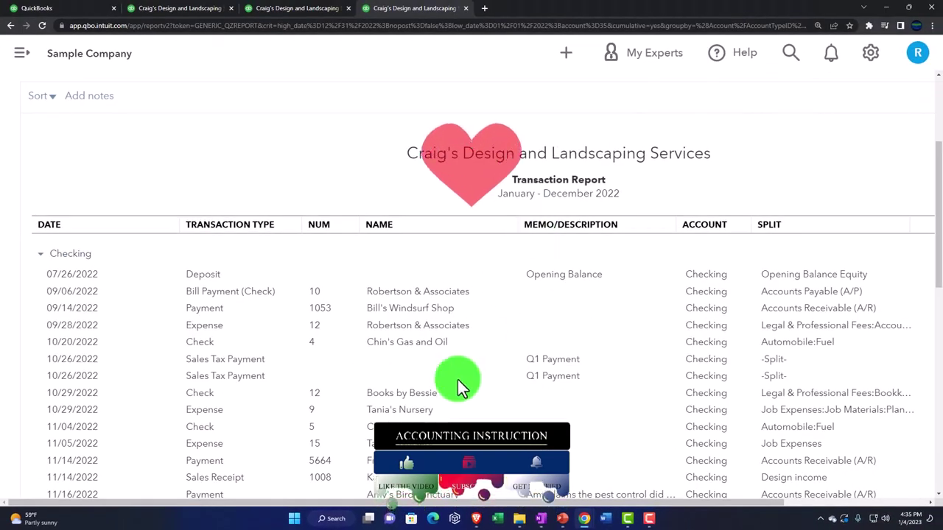
{"action": "key", "text": "ctrl+minus"}
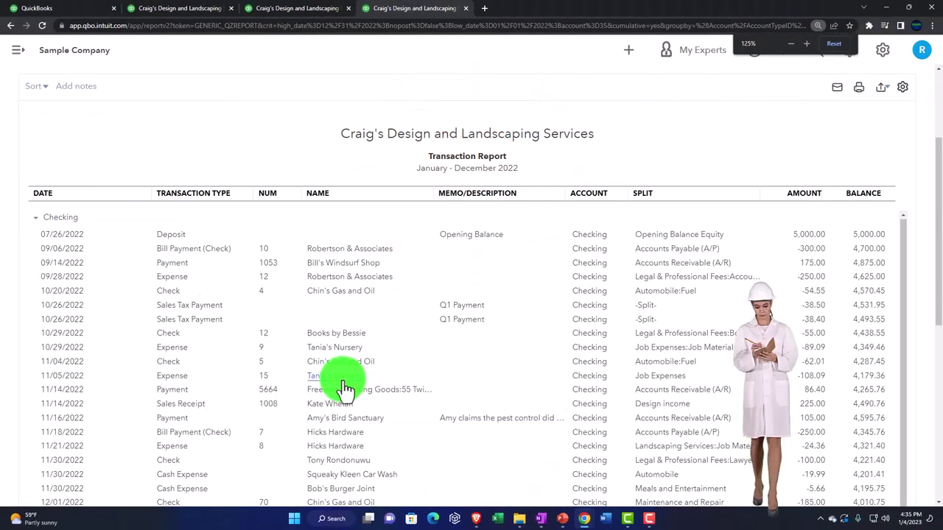
{"action": "scroll", "coordinate": [331, 389], "scroll_direction": "down", "scroll_amount": 1}
{"action": "scroll", "coordinate": [316, 385], "scroll_direction": "down", "scroll_amount": 3}
{"action": "scroll", "coordinate": [311, 383], "scroll_direction": "up", "scroll_amount": 2}
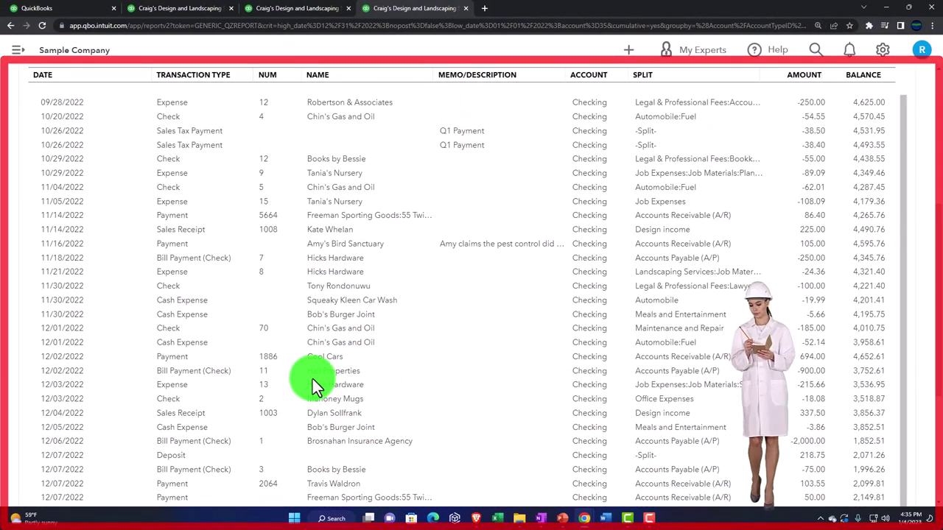
{"action": "scroll", "coordinate": [284, 361], "scroll_direction": "up", "scroll_amount": 5}
{"action": "left_click", "coordinate": [73, 118]}
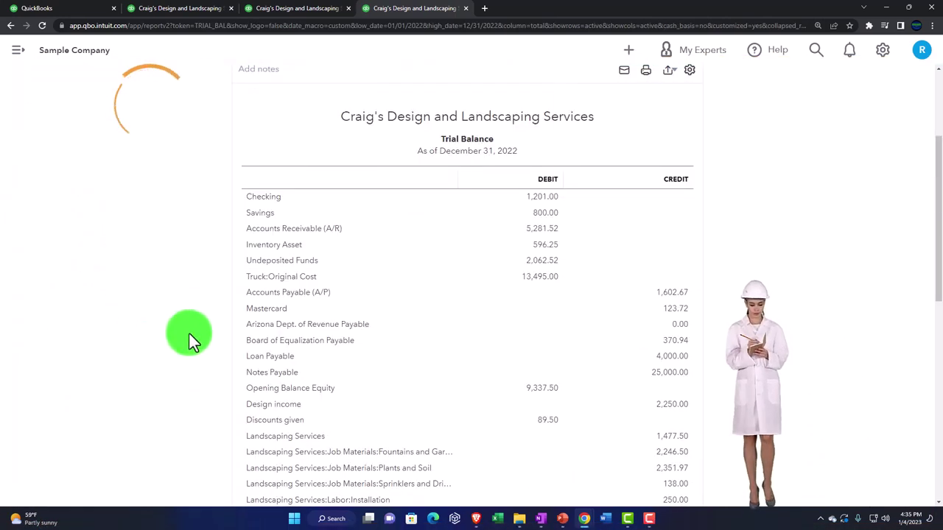
Open the Maintenance and Repair transaction detail from the Trial Balance, then return to the summary and its expense accounts.
{"action": "scroll", "coordinate": [190, 335], "scroll_direction": "down", "scroll_amount": 3}
{"action": "scroll", "coordinate": [189, 333], "scroll_direction": "down", "scroll_amount": 5}
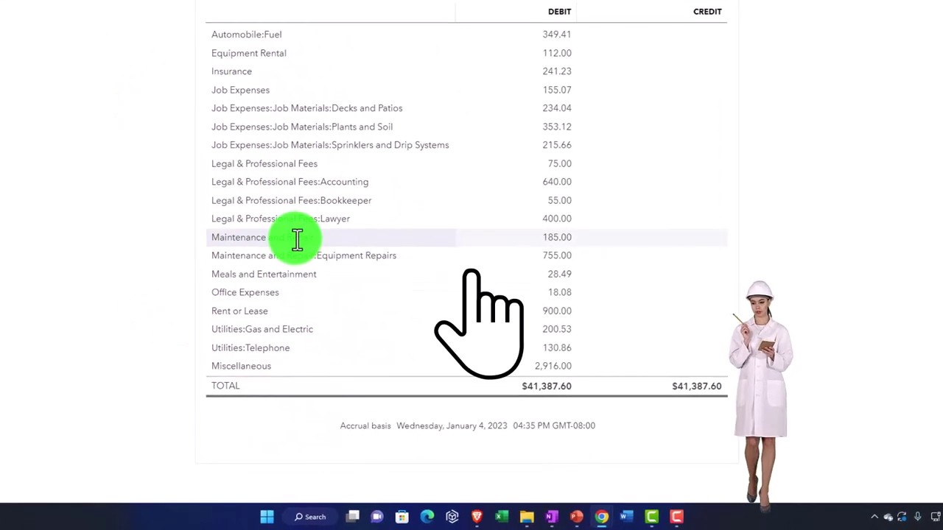
{"action": "left_click", "coordinate": [556, 249]}
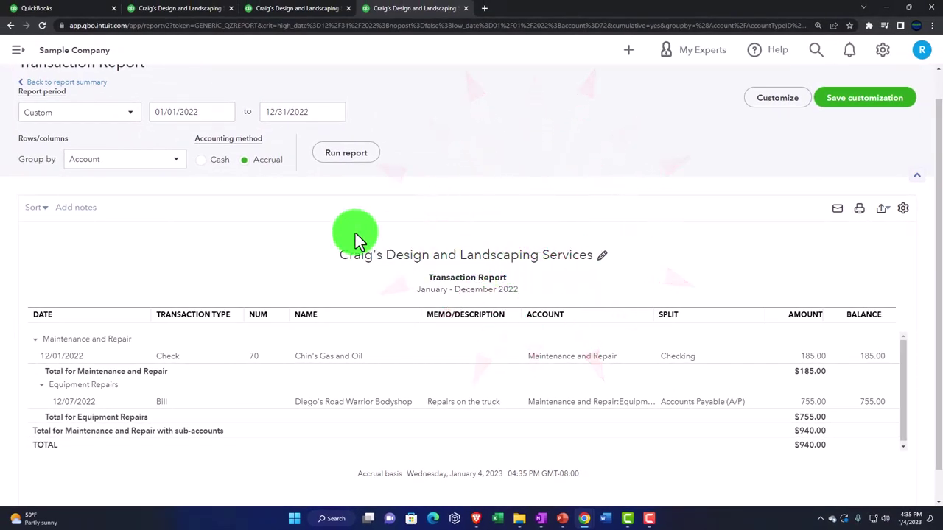
{"action": "left_click", "coordinate": [72, 92]}
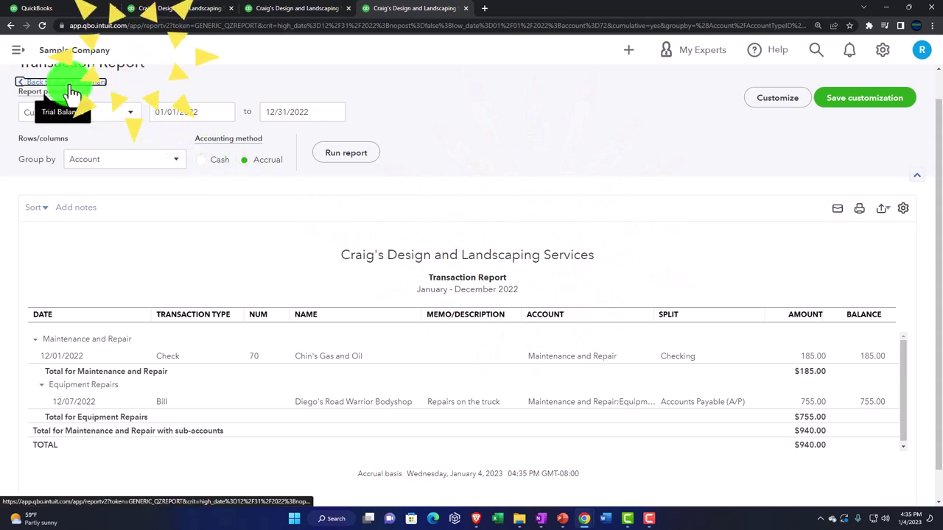
{"action": "scroll", "coordinate": [172, 179], "scroll_direction": "down", "scroll_amount": 5}
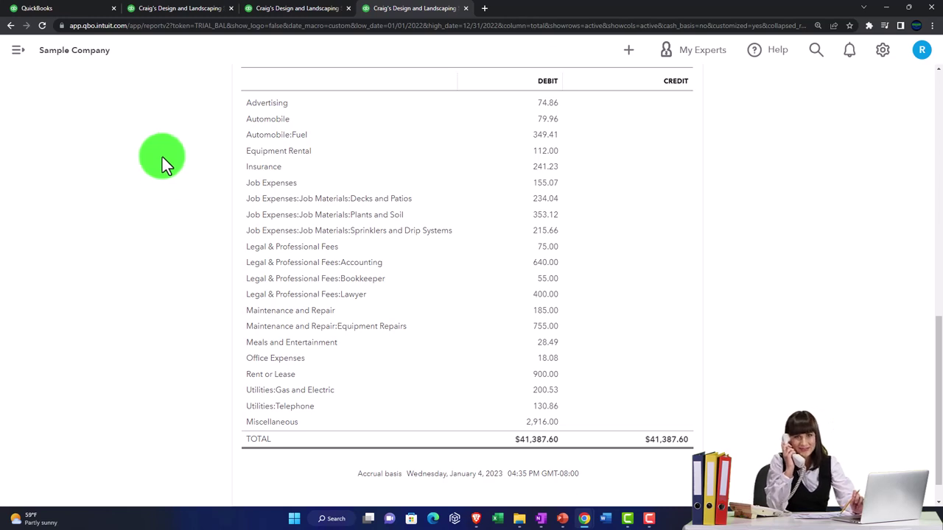
Open the Chart of Accounts in the first browser tab, look over the account types, and bring up the list of new transaction forms.
{"action": "left_click", "coordinate": [76, 13]}
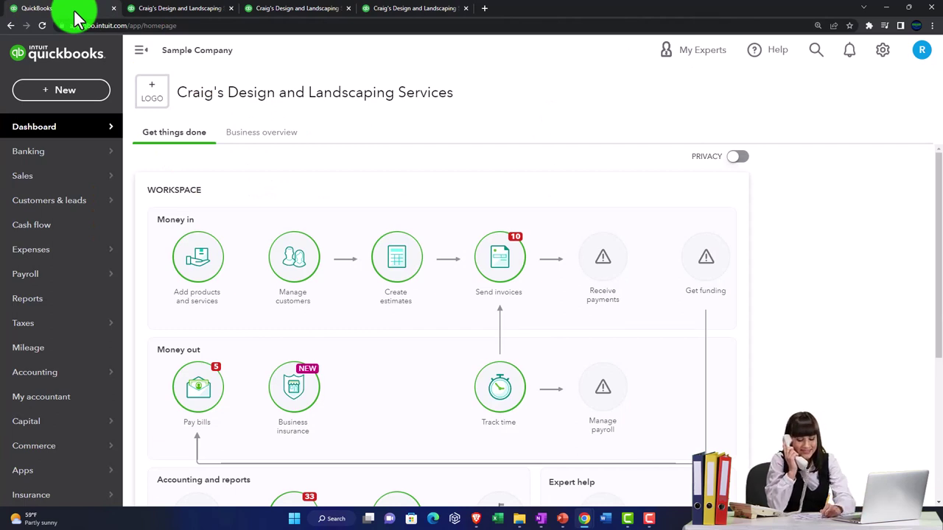
{"action": "left_click", "coordinate": [41, 377]}
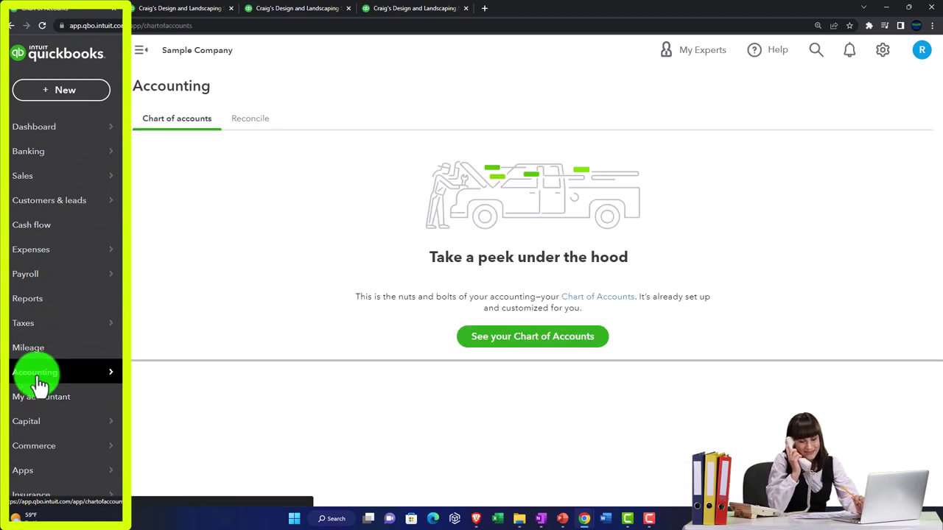
{"action": "left_click", "coordinate": [486, 352]}
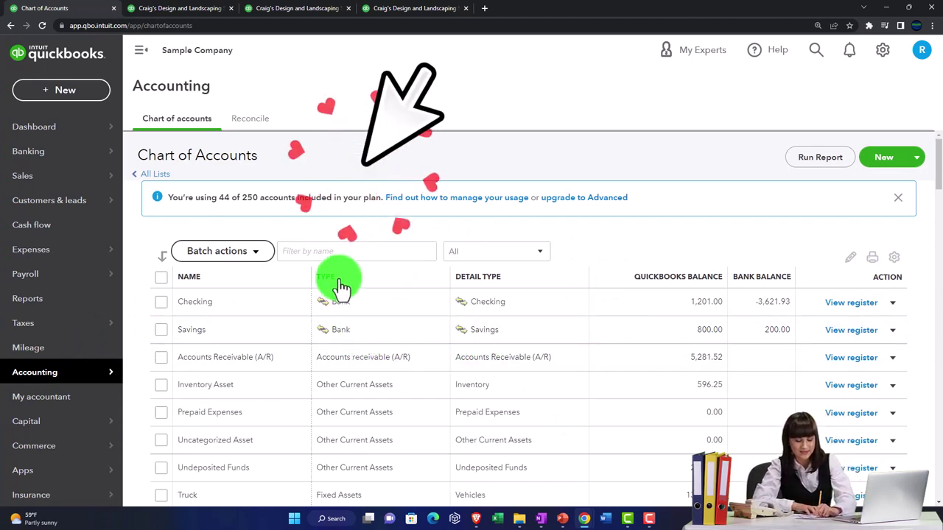
{"action": "scroll", "coordinate": [339, 285], "scroll_direction": "down", "scroll_amount": 1}
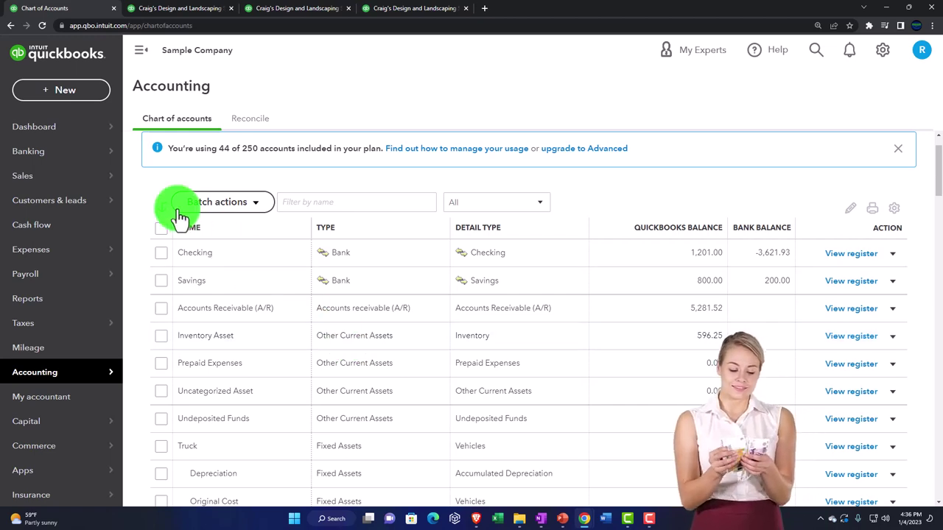
{"action": "left_click", "coordinate": [59, 95]}
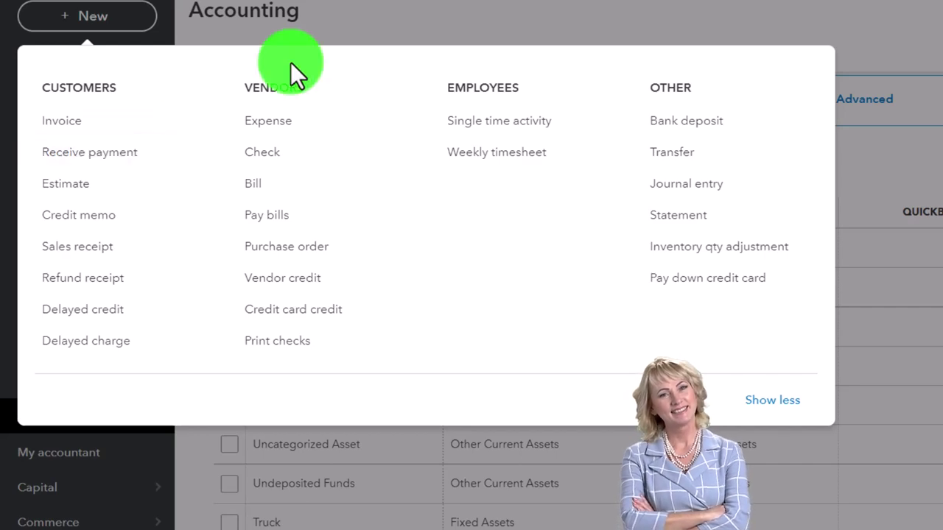
Return to the Trial Balance tab and examine the debit and credit columns from the income accounts back up to Checking.
{"action": "left_click", "coordinate": [391, 11]}
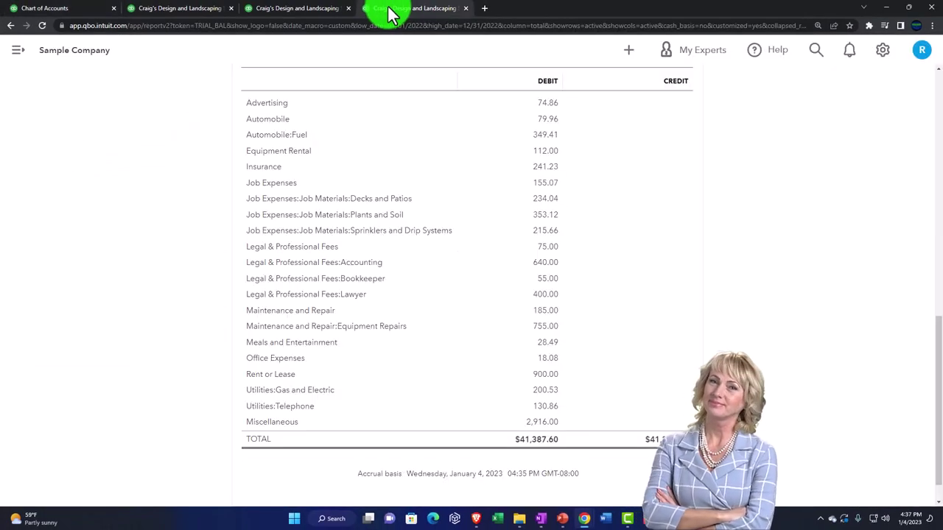
{"action": "scroll", "coordinate": [391, 231], "scroll_direction": "up", "scroll_amount": 3}
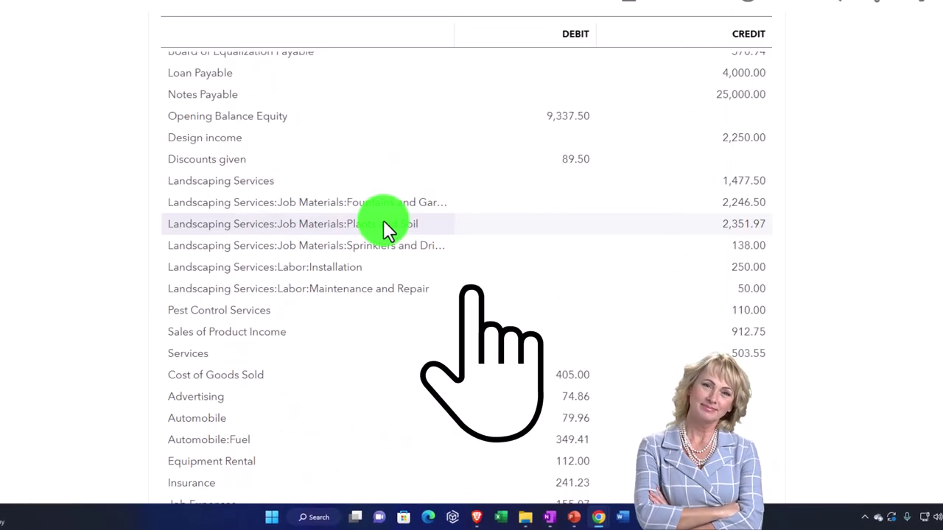
{"action": "scroll", "coordinate": [383, 220], "scroll_direction": "up", "scroll_amount": 6}
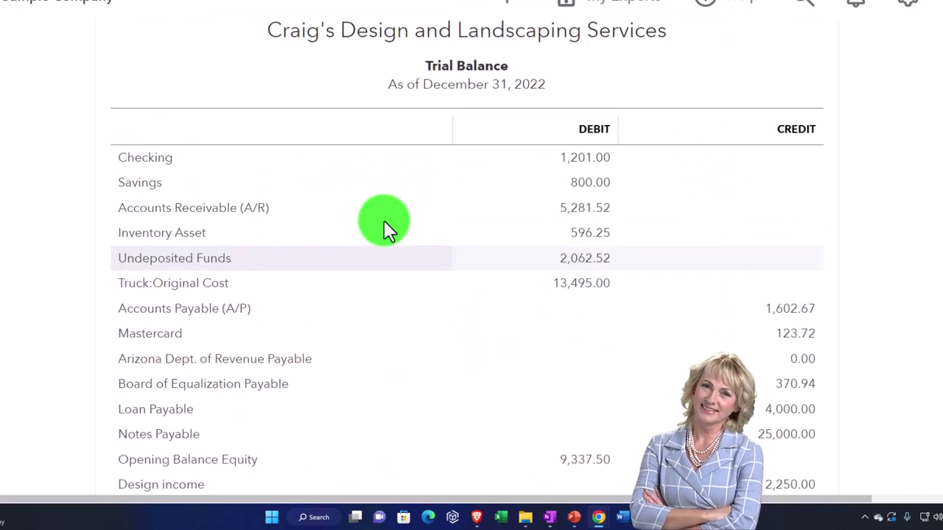
{"action": "scroll", "coordinate": [384, 220], "scroll_direction": "up", "scroll_amount": 1}
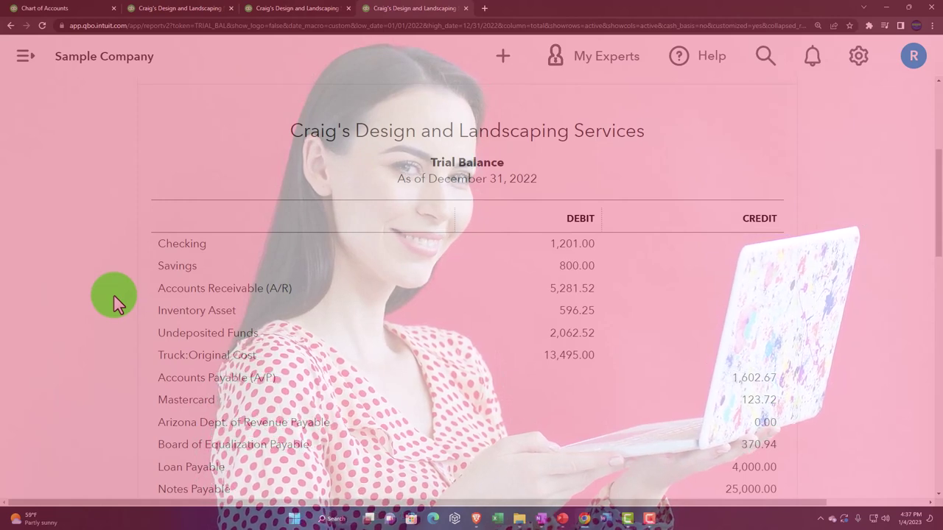
{"action": "scroll", "coordinate": [114, 296], "scroll_direction": "down", "scroll_amount": 1}
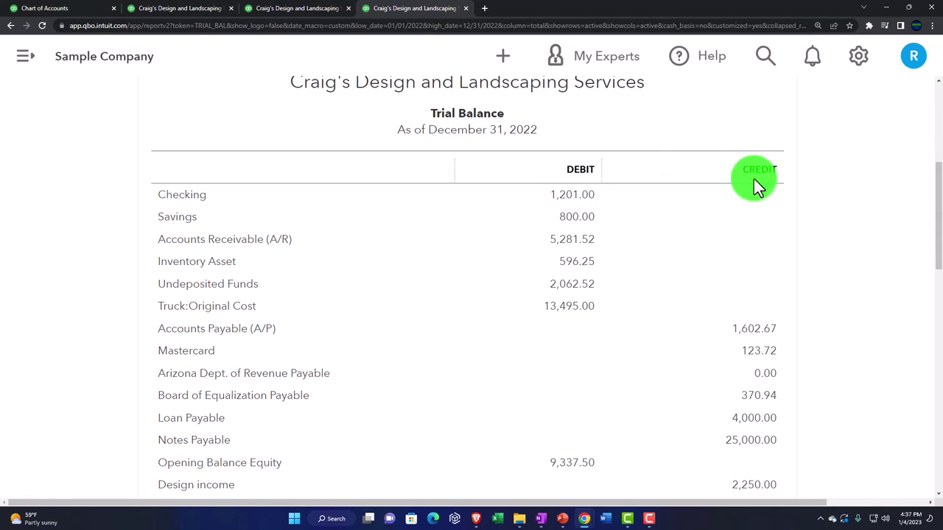
Compare the Balance Sheet tab with the Trial Balance, and examine the Balance Sheet from assets down to net income in equity.
{"action": "left_click", "coordinate": [195, 15]}
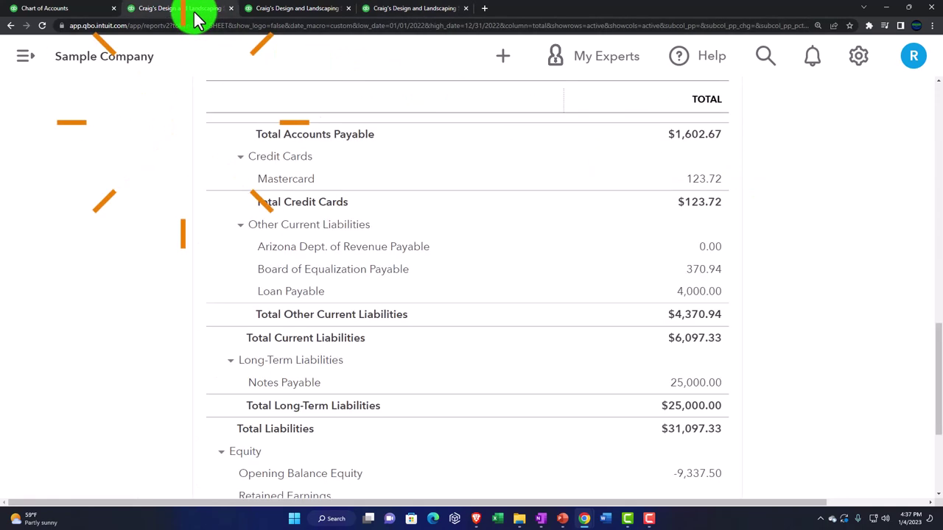
{"action": "scroll", "coordinate": [167, 289], "scroll_direction": "up", "scroll_amount": 8}
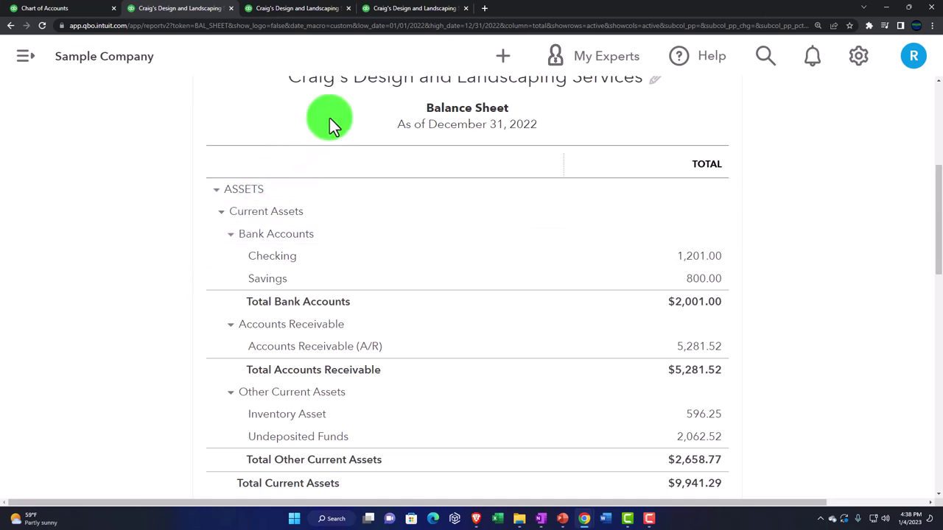
{"action": "left_click", "coordinate": [394, 10]}
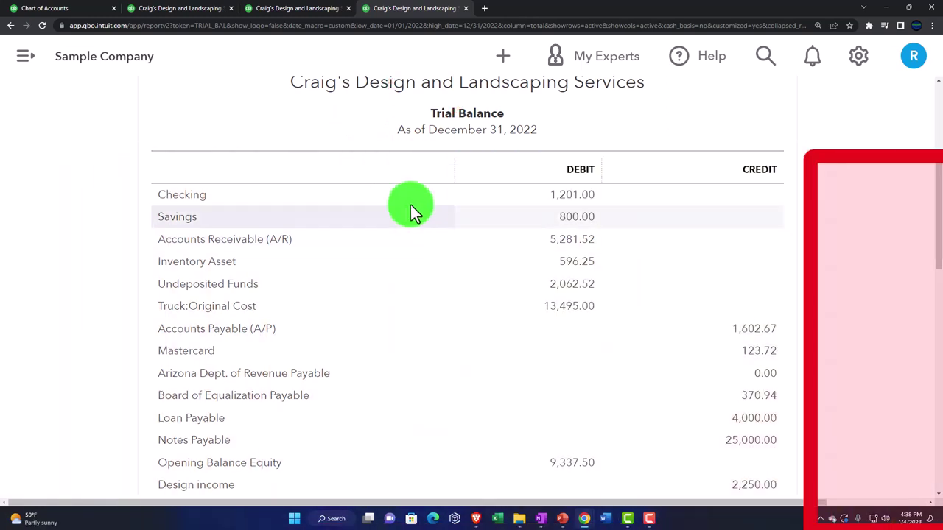
{"action": "left_click", "coordinate": [207, 17]}
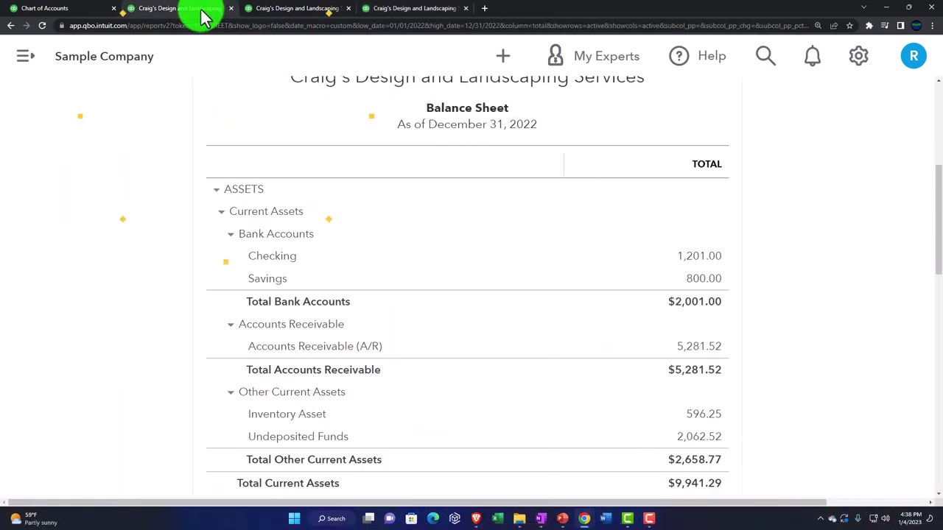
{"action": "scroll", "coordinate": [172, 272], "scroll_direction": "down", "scroll_amount": 9}
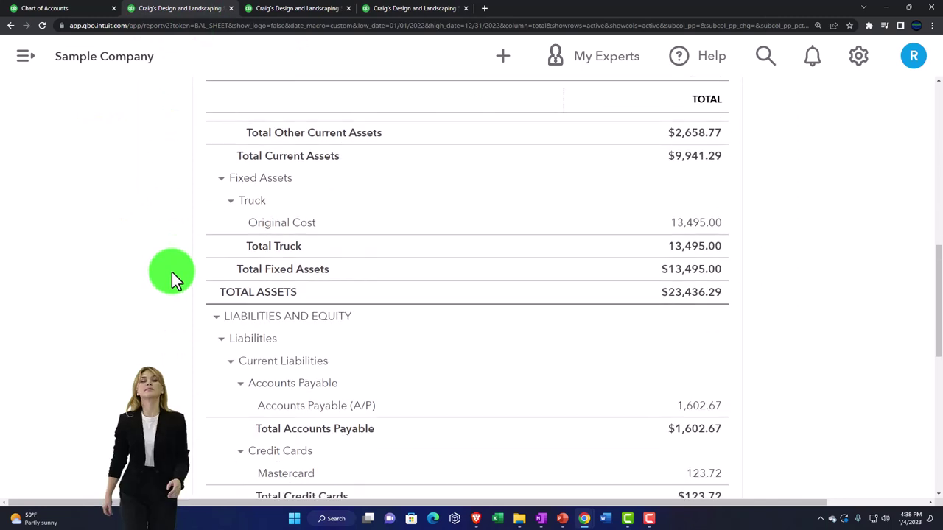
{"action": "scroll", "coordinate": [171, 271], "scroll_direction": "down", "scroll_amount": 2}
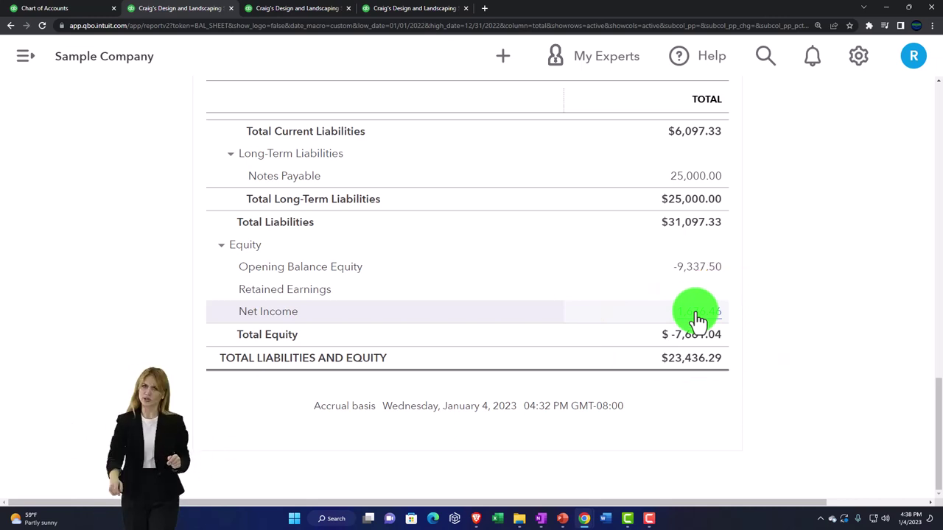
Set the Balance Sheet report period to 01/01/2023 to 12/31/2023 and run the report.
{"action": "scroll", "coordinate": [342, 313], "scroll_direction": "up", "scroll_amount": 15}
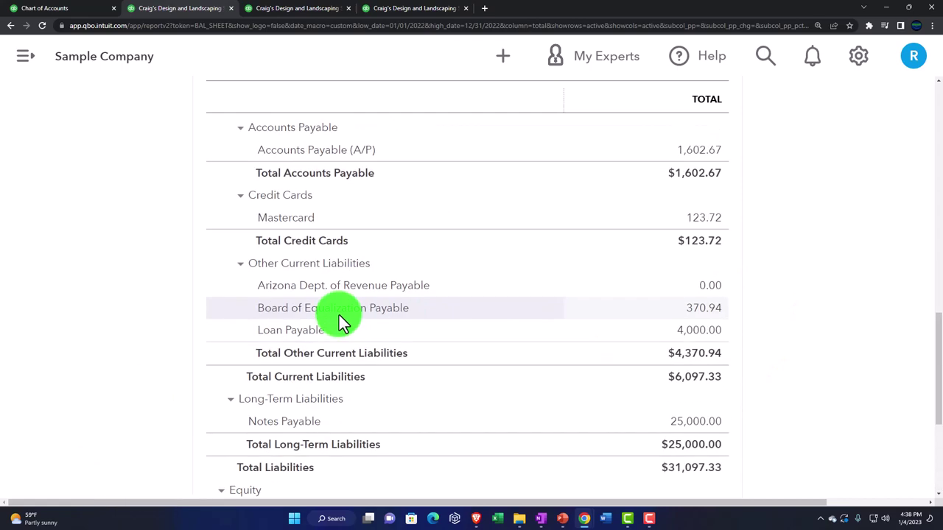
{"action": "left_click", "coordinate": [302, 174]}
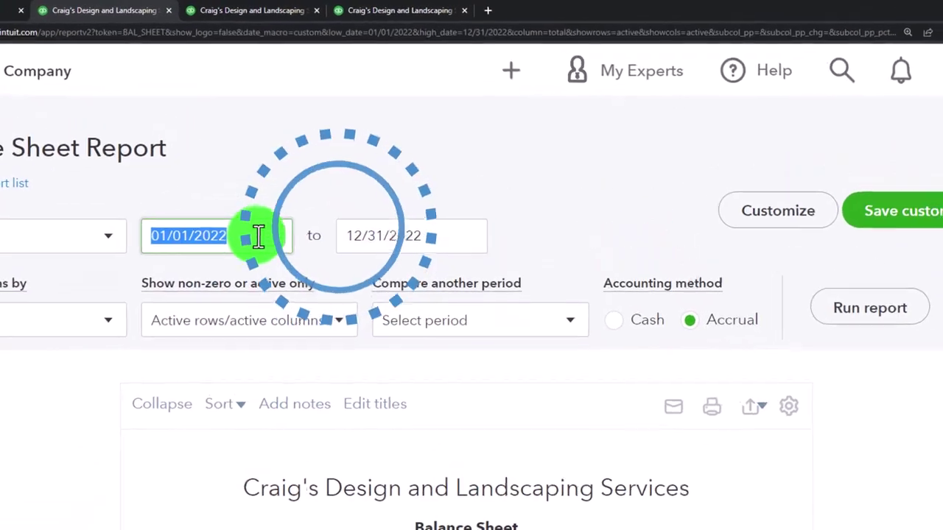
{"action": "left_click", "coordinate": [253, 241]}
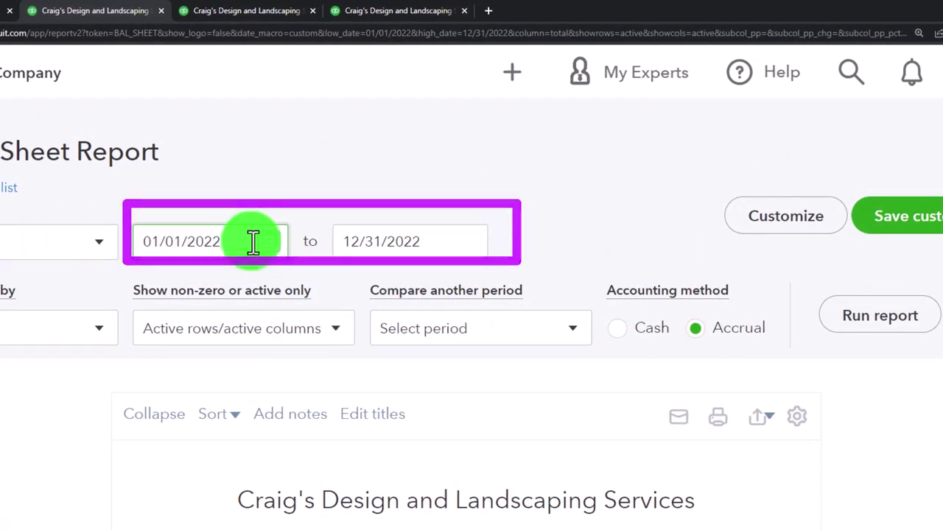
{"action": "key", "text": "BackSpace"}
{"action": "type", "text": "3"}
{"action": "key", "text": "Tab"}
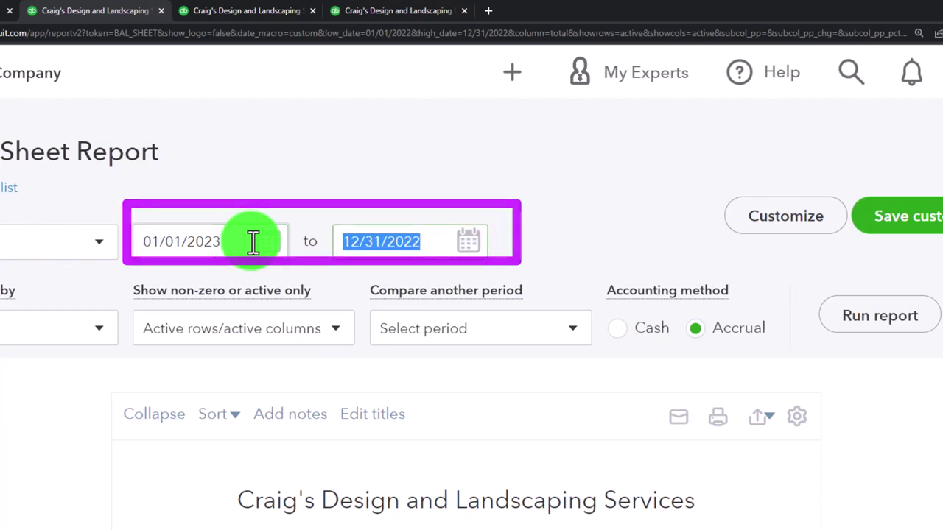
{"action": "type", "text": "123122"}
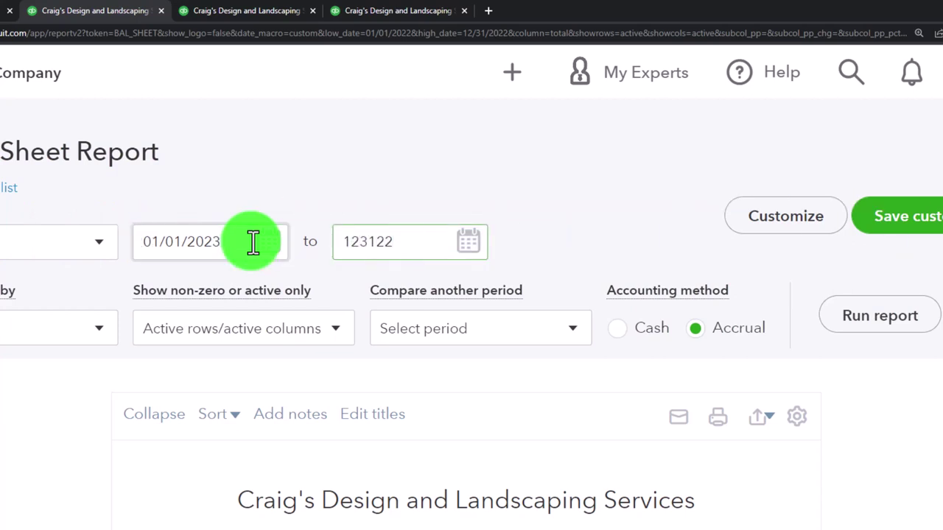
{"action": "key", "text": "BackSpace"}
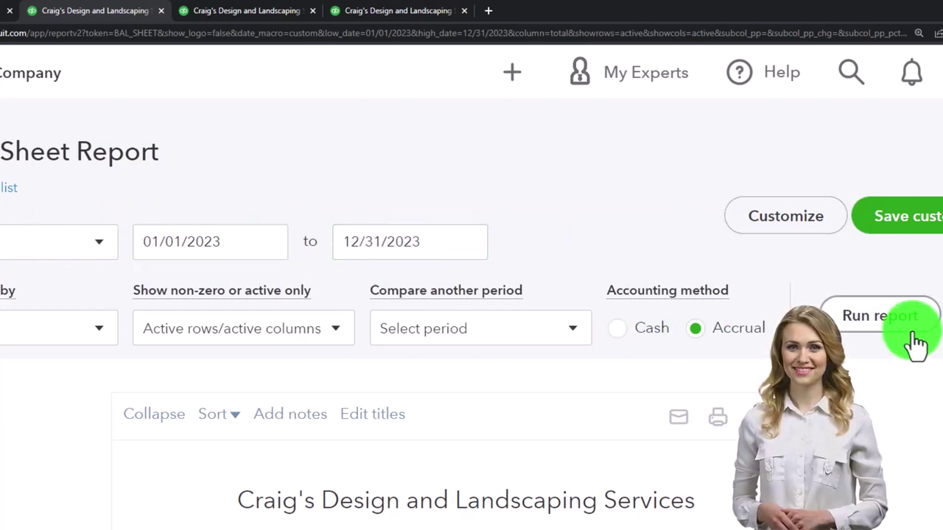
{"action": "left_click", "coordinate": [912, 333]}
Examine the 2023 Balance Sheet down to retained earnings and net income in equity, and return to the report period settings.
{"action": "scroll", "coordinate": [854, 394], "scroll_direction": "down", "scroll_amount": 10}
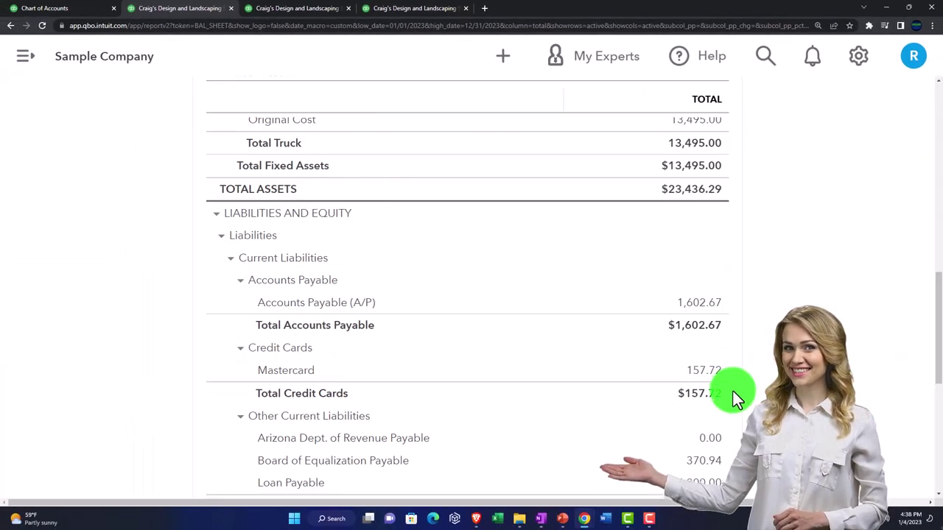
{"action": "scroll", "coordinate": [732, 391], "scroll_direction": "down", "scroll_amount": 6}
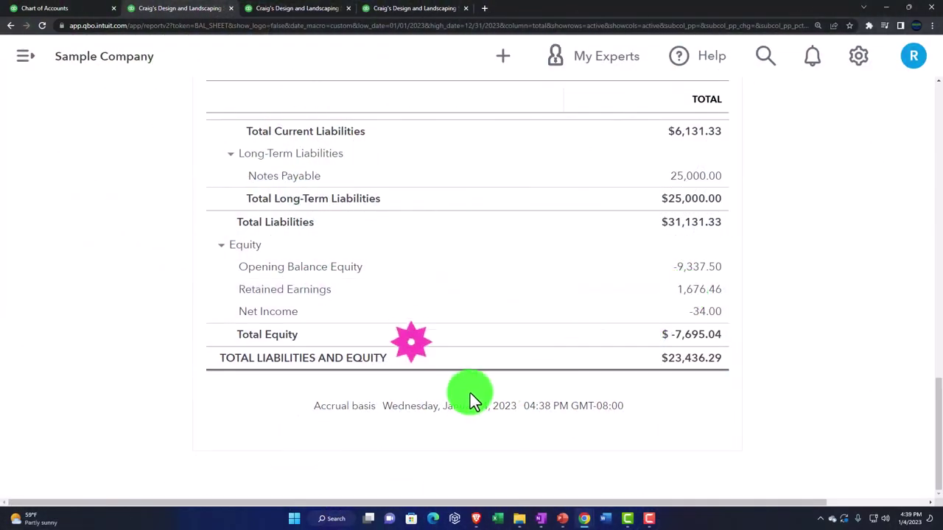
{"action": "scroll", "coordinate": [471, 401], "scroll_direction": "up", "scroll_amount": 20}
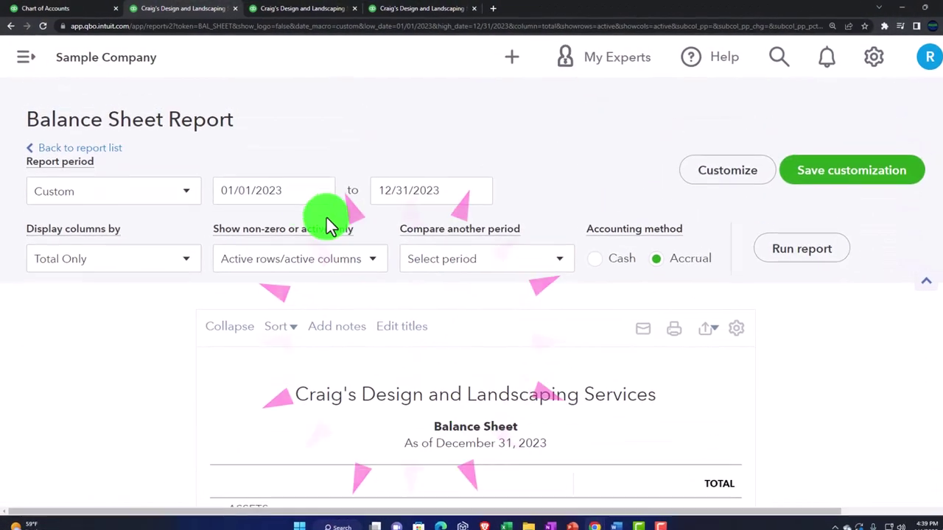
Set the Balance Sheet report period to 12/01/2022 to 12/31/2022, run the report, and check its equity section.
{"action": "left_click", "coordinate": [215, 191]}
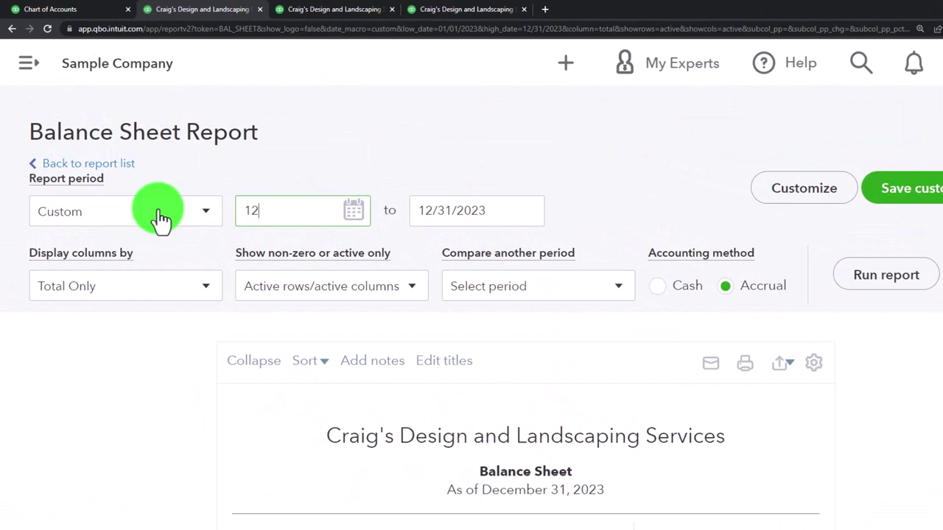
{"action": "type", "text": "12/01/202"}
{"action": "key", "text": "Tab"}
{"action": "type", "text": "12/"}
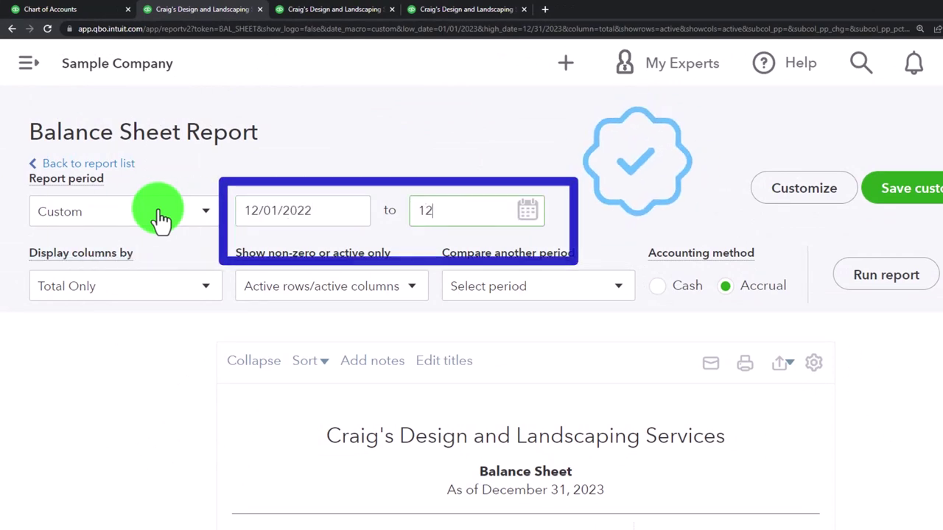
{"action": "type", "text": "31/202"}
{"action": "key", "text": "Tab"}
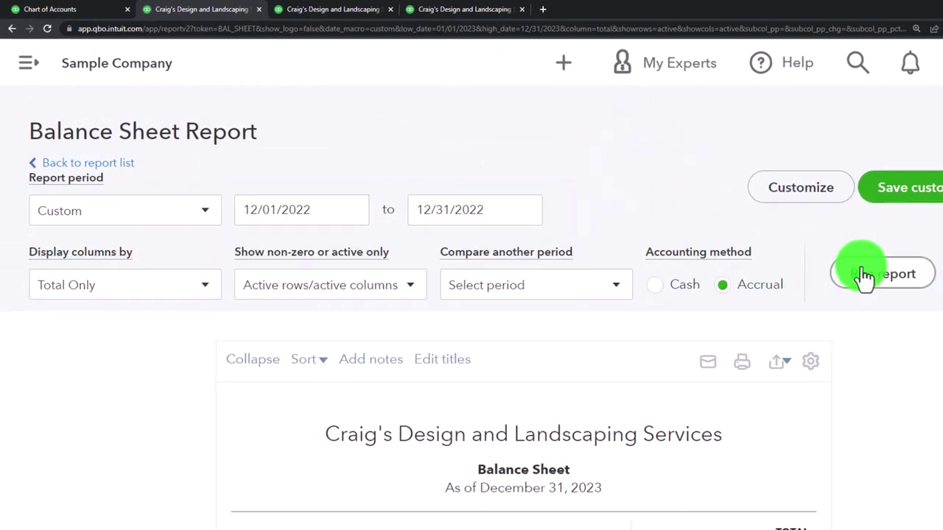
{"action": "left_click", "coordinate": [863, 275]}
{"action": "scroll", "coordinate": [743, 336], "scroll_direction": "down", "scroll_amount": 10}
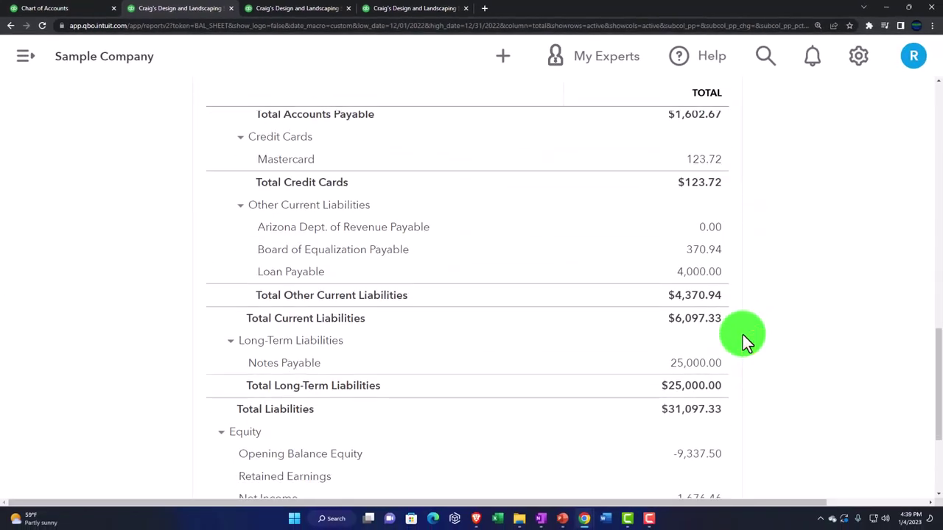
{"action": "scroll", "coordinate": [742, 335], "scroll_direction": "down", "scroll_amount": 3}
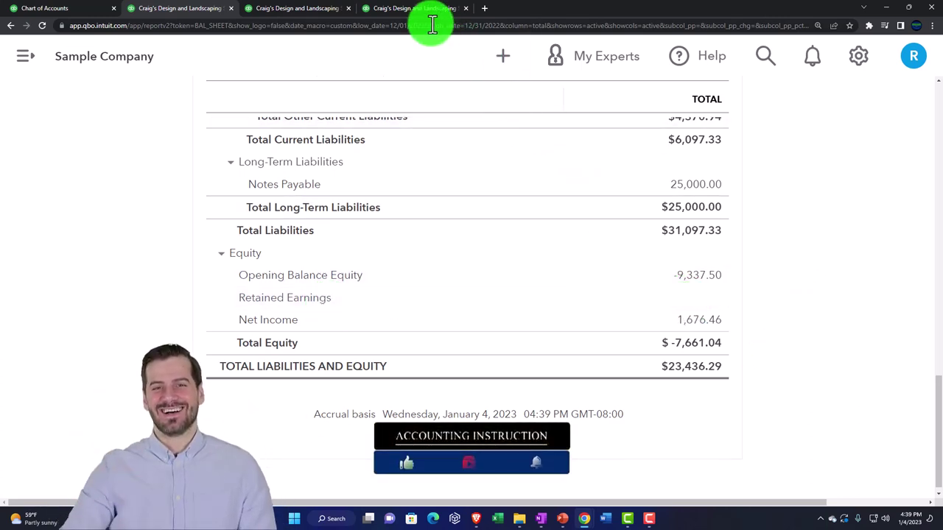
Switch to the Trial Balance tab and examine the accounts from Checking to the expenses, including Opening Balance Equity and Design income.
{"action": "left_click", "coordinate": [414, 11]}
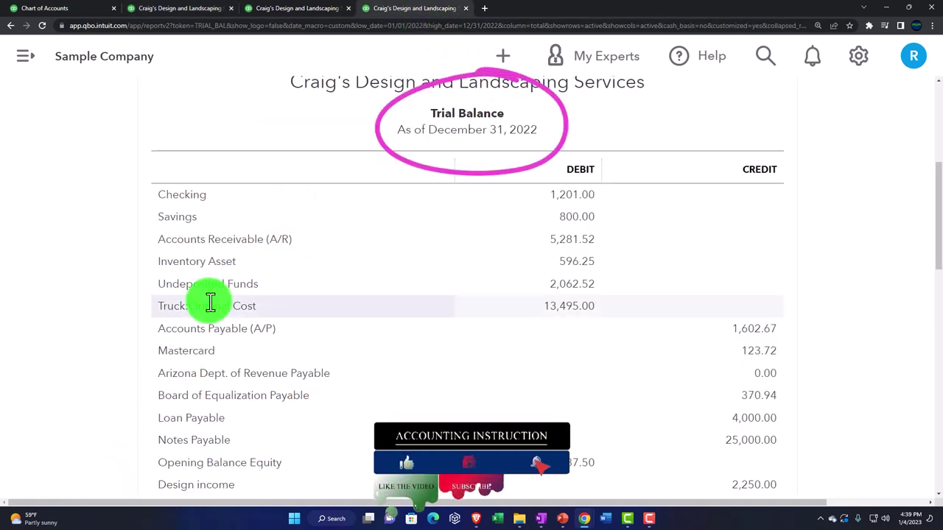
{"action": "scroll", "coordinate": [210, 302], "scroll_direction": "down", "scroll_amount": 5}
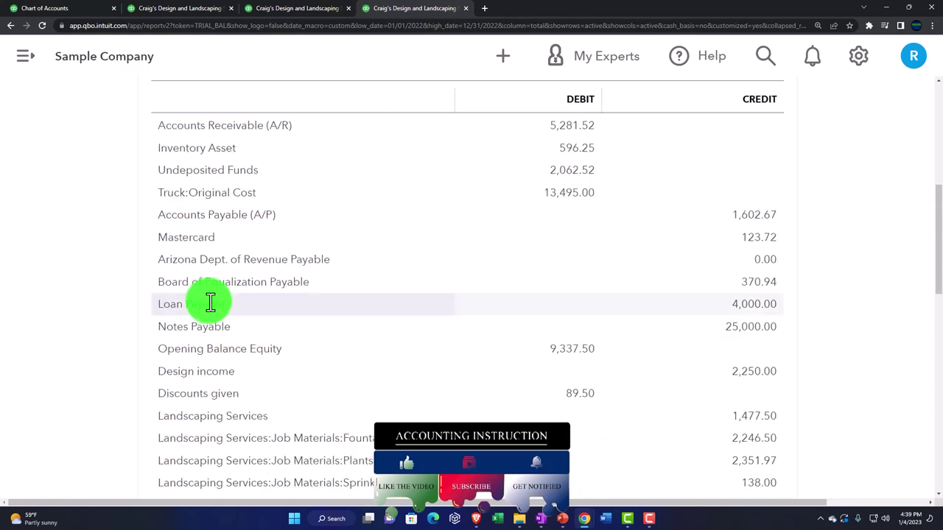
{"action": "scroll", "coordinate": [210, 301], "scroll_direction": "down", "scroll_amount": 1}
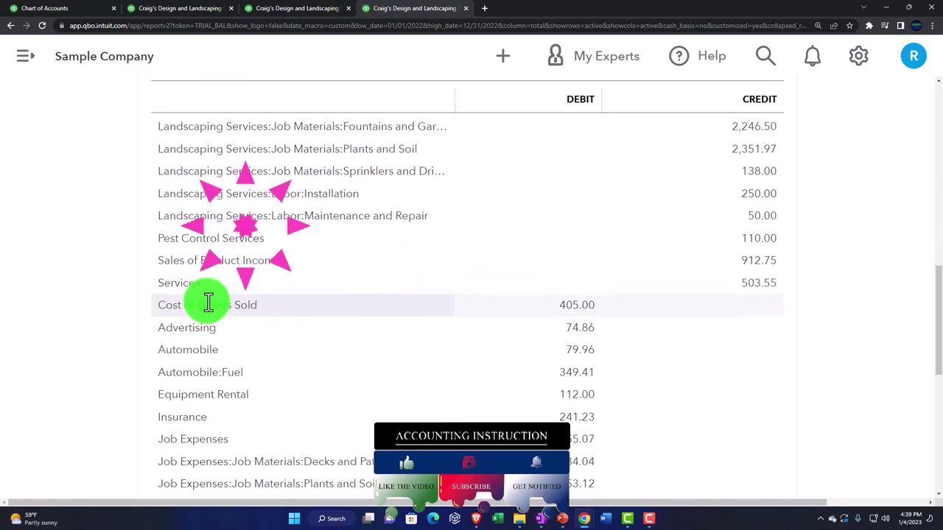
{"action": "scroll", "coordinate": [208, 302], "scroll_direction": "down", "scroll_amount": 1}
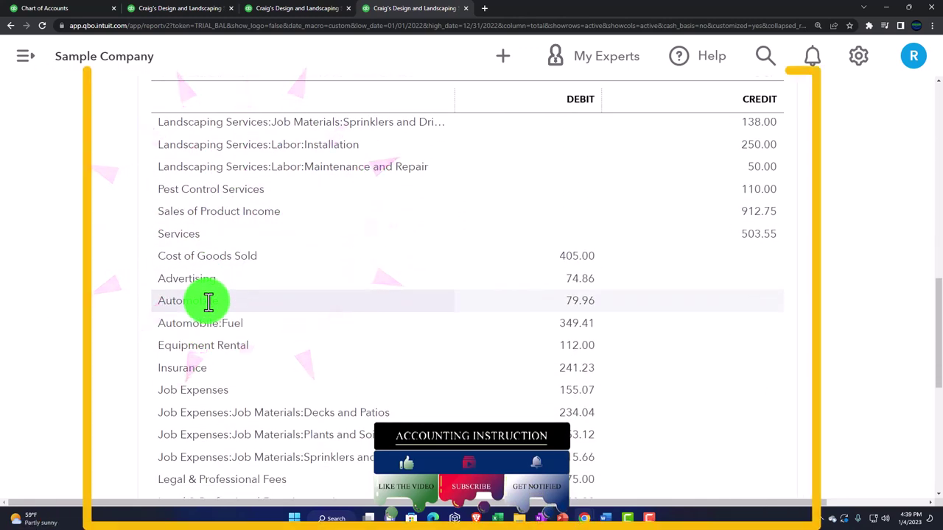
{"action": "scroll", "coordinate": [208, 302], "scroll_direction": "down", "scroll_amount": 1}
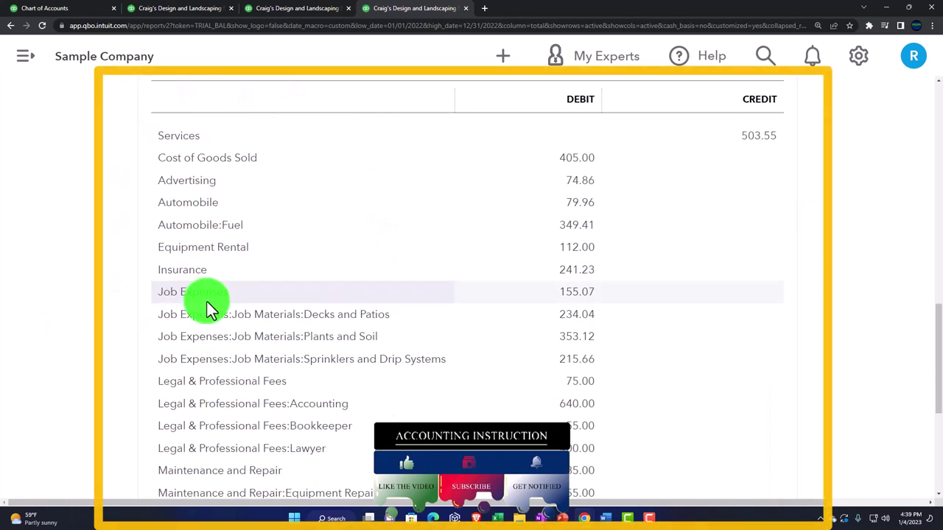
{"action": "scroll", "coordinate": [207, 304], "scroll_direction": "up", "scroll_amount": 2}
{"action": "scroll", "coordinate": [208, 302], "scroll_direction": "up", "scroll_amount": 4}
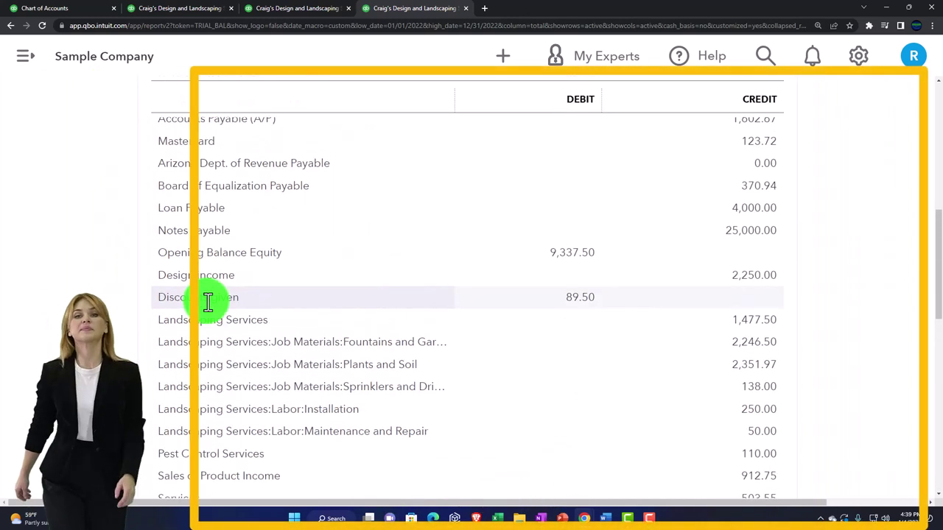
{"action": "scroll", "coordinate": [207, 302], "scroll_direction": "up", "scroll_amount": 1}
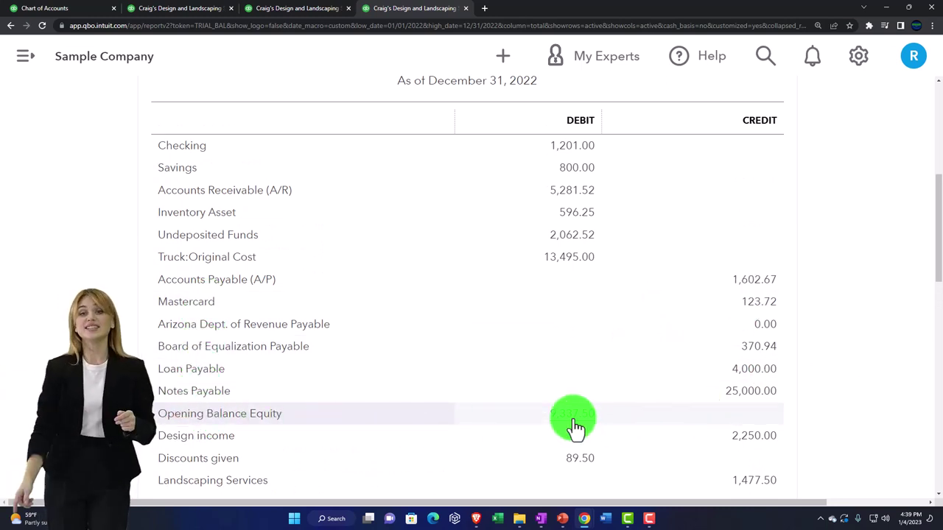
{"action": "scroll", "coordinate": [574, 422], "scroll_direction": "down", "scroll_amount": 1}
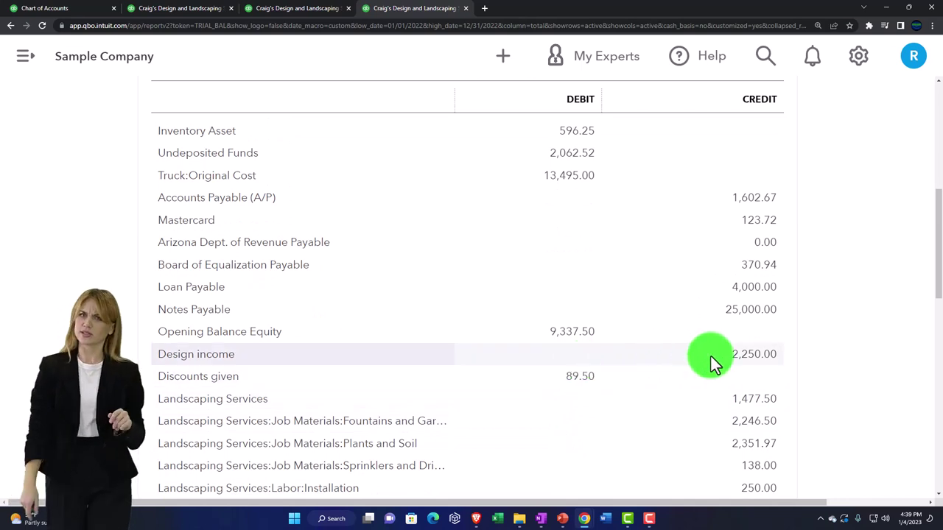
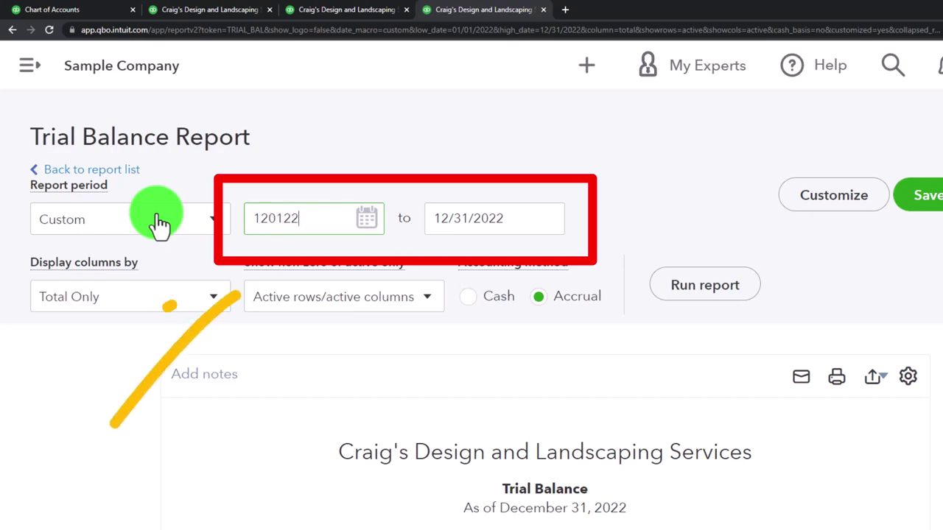
Set the Trial Balance start date to 12/01/2022 and run the report.
{"action": "key", "text": "Tab"}
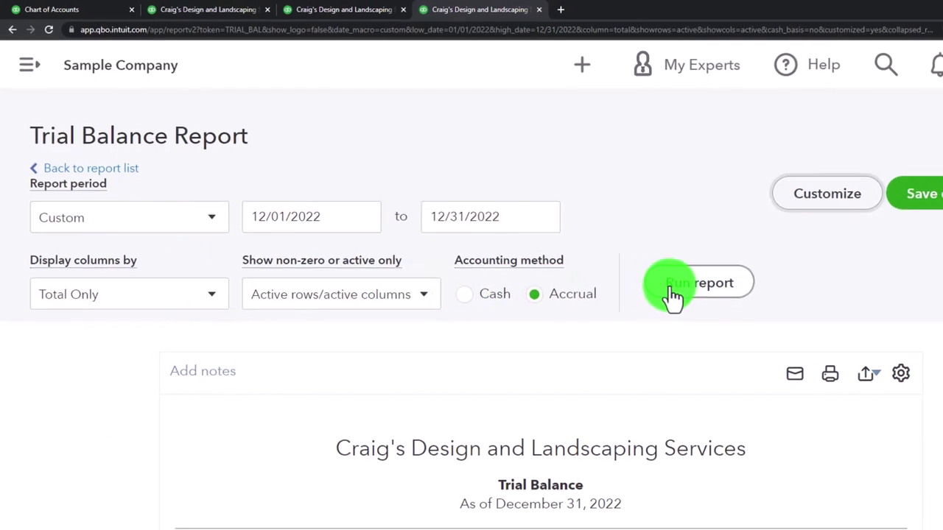
{"action": "left_click", "coordinate": [671, 294]}
{"action": "scroll", "coordinate": [664, 365], "scroll_direction": "down", "scroll_amount": 3}
{"action": "scroll", "coordinate": [568, 312], "scroll_direction": "down", "scroll_amount": 7}
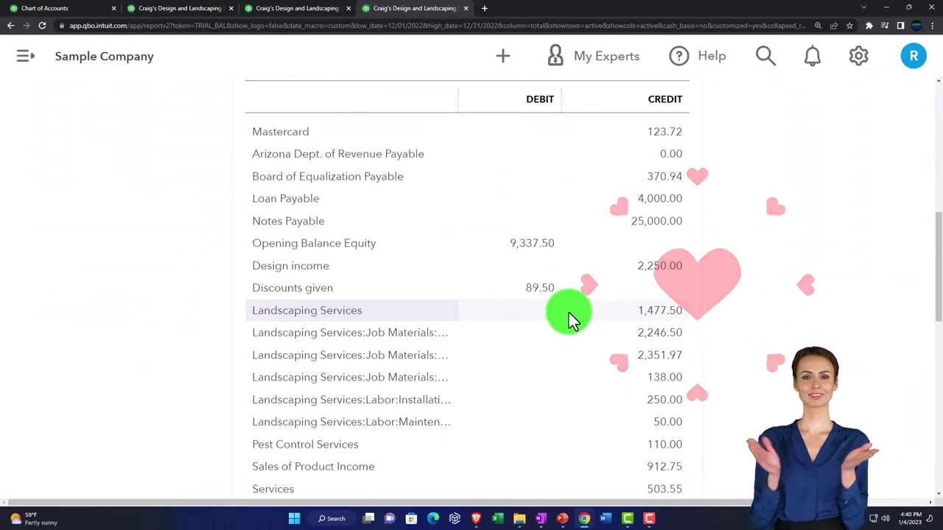
Examine the income and expense balances in the December Trial Balance, and return to the report period settings.
{"action": "scroll", "coordinate": [568, 316], "scroll_direction": "down", "scroll_amount": 1}
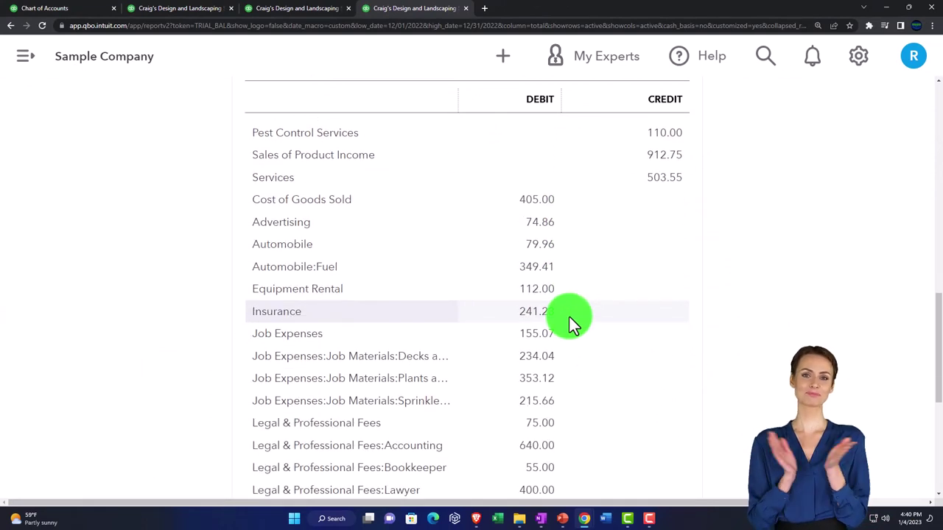
{"action": "scroll", "coordinate": [569, 316], "scroll_direction": "up", "scroll_amount": 4}
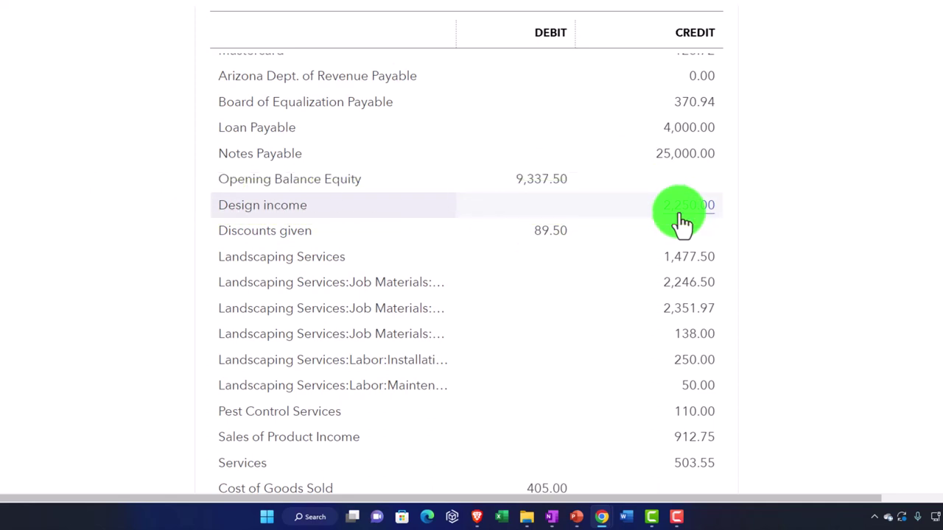
{"action": "scroll", "coordinate": [485, 287], "scroll_direction": "up", "scroll_amount": 8}
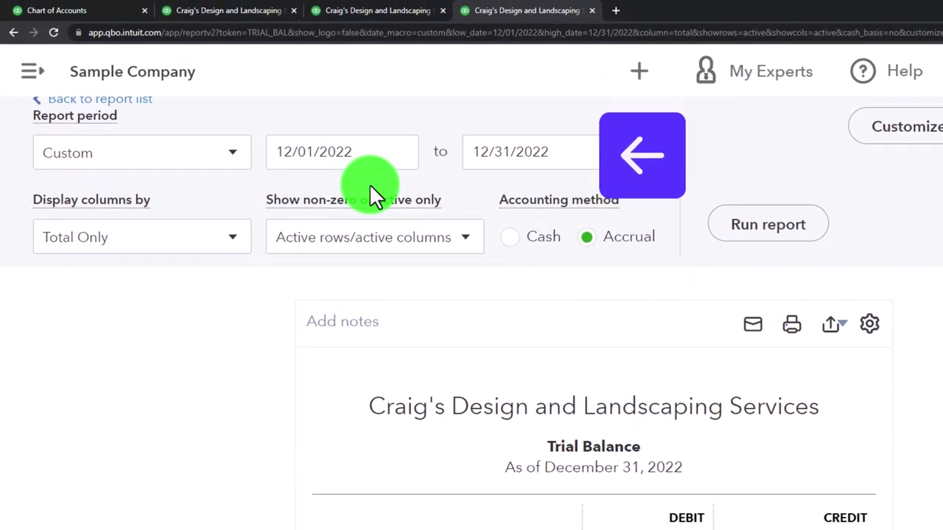
{"action": "scroll", "coordinate": [423, 447], "scroll_direction": "down", "scroll_amount": 15}
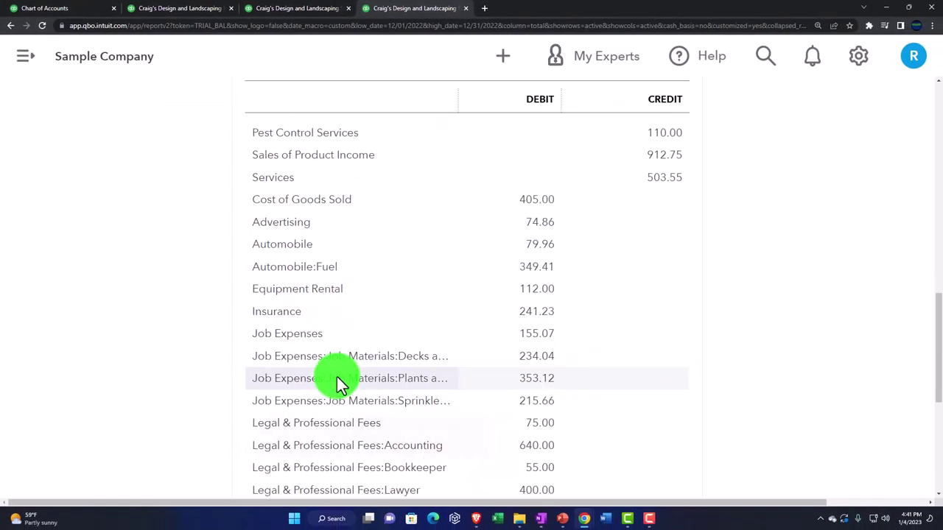
{"action": "scroll", "coordinate": [338, 379], "scroll_direction": "down", "scroll_amount": 3}
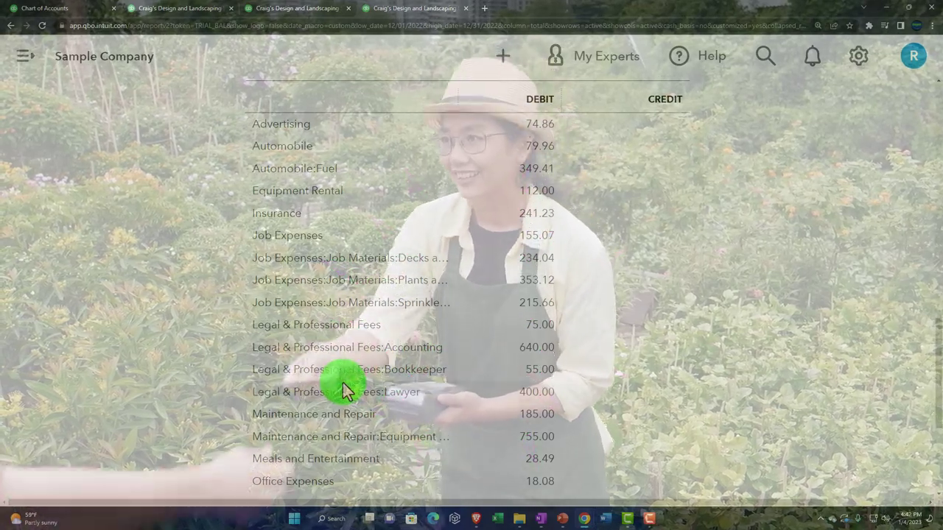
{"action": "scroll", "coordinate": [343, 383], "scroll_direction": "up", "scroll_amount": 12}
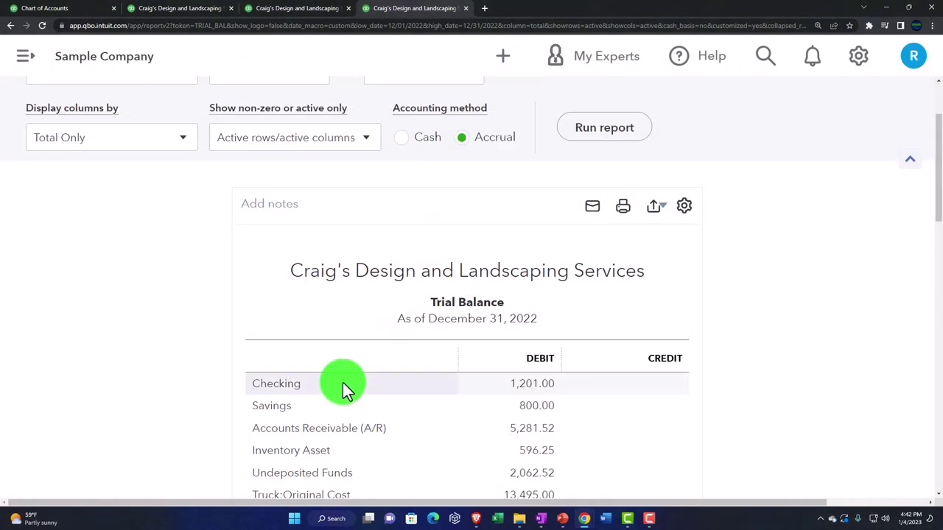
{"action": "scroll", "coordinate": [342, 382], "scroll_direction": "up", "scroll_amount": 2}
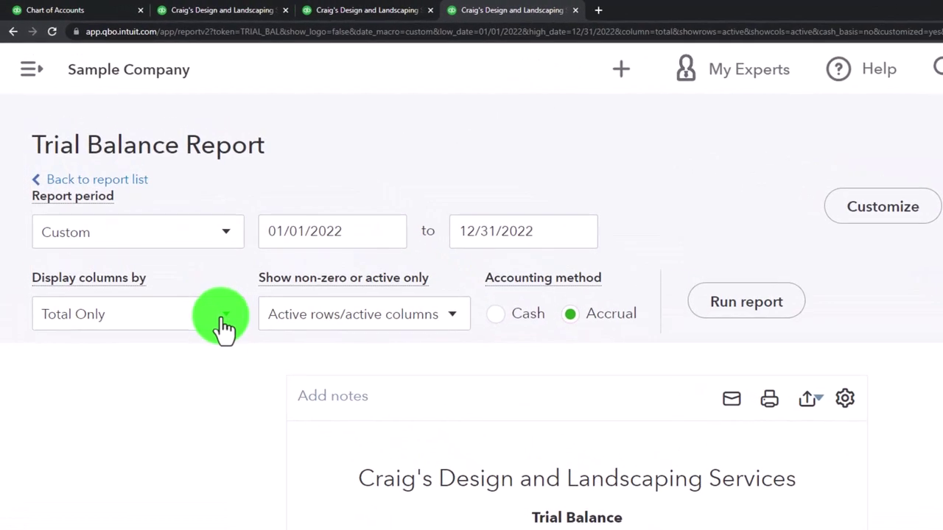
Check which column display choices and active or non-zero row and column filters the Trial Balance offers.
{"action": "left_click", "coordinate": [224, 328]}
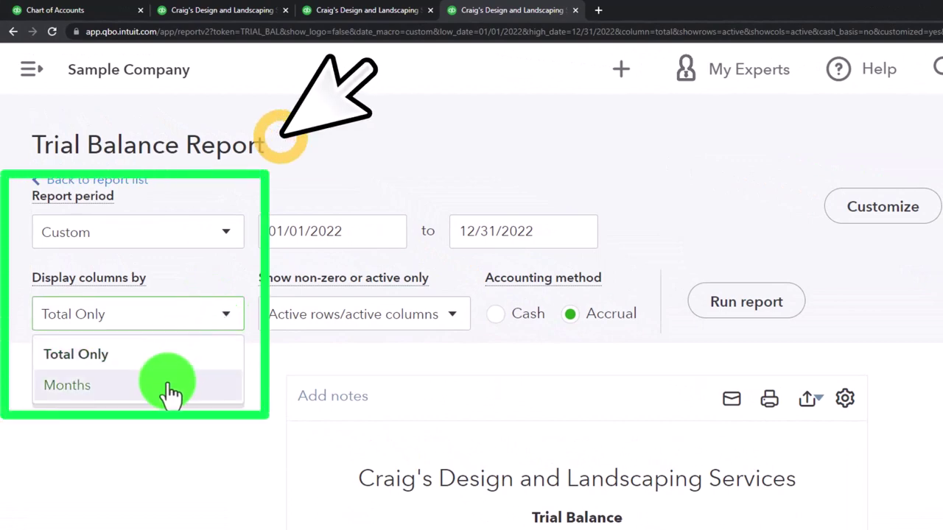
{"action": "left_click", "coordinate": [453, 325]}
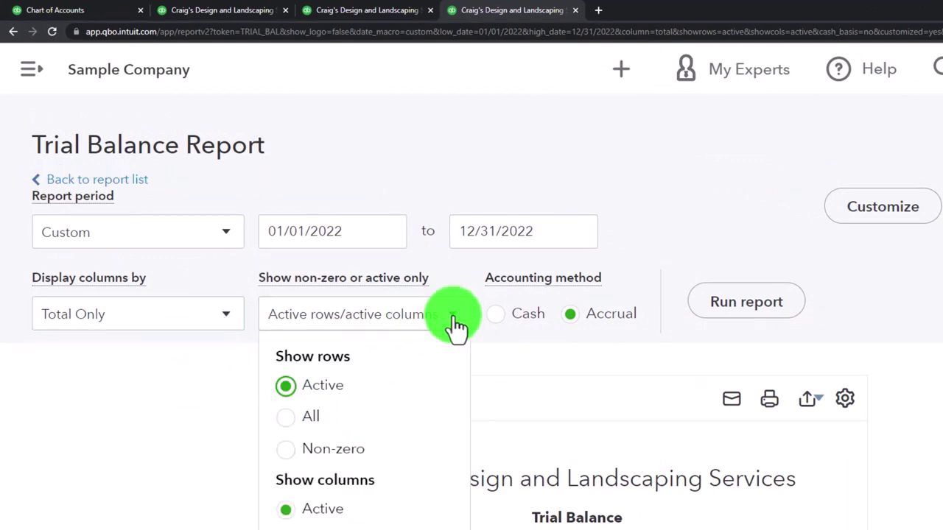
{"action": "left_click", "coordinate": [396, 139]}
Switch to the Balance Sheet tab and review its row and column filter, comparison period and column display options.
{"action": "left_click", "coordinate": [221, 9]}
{"action": "scroll", "coordinate": [186, 331], "scroll_direction": "up", "scroll_amount": 3}
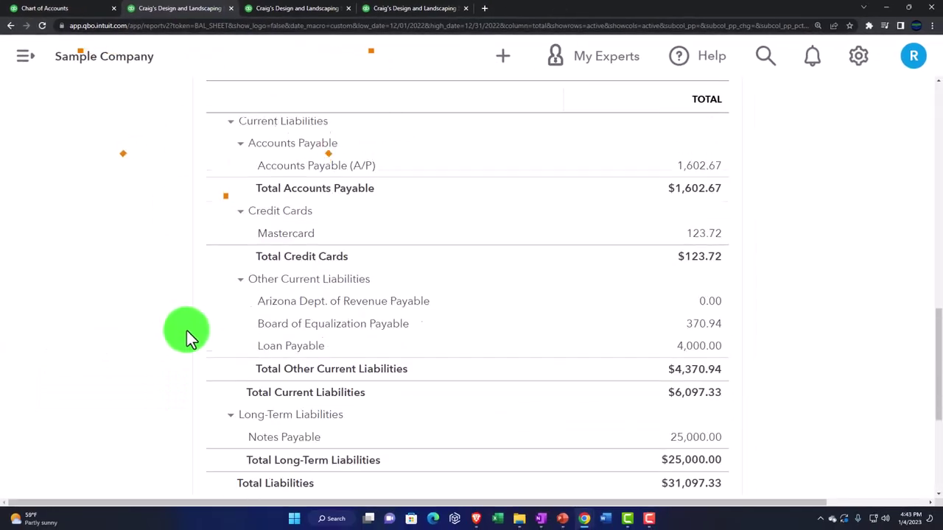
{"action": "scroll", "coordinate": [186, 331], "scroll_direction": "up", "scroll_amount": 10}
{"action": "left_click", "coordinate": [366, 237]}
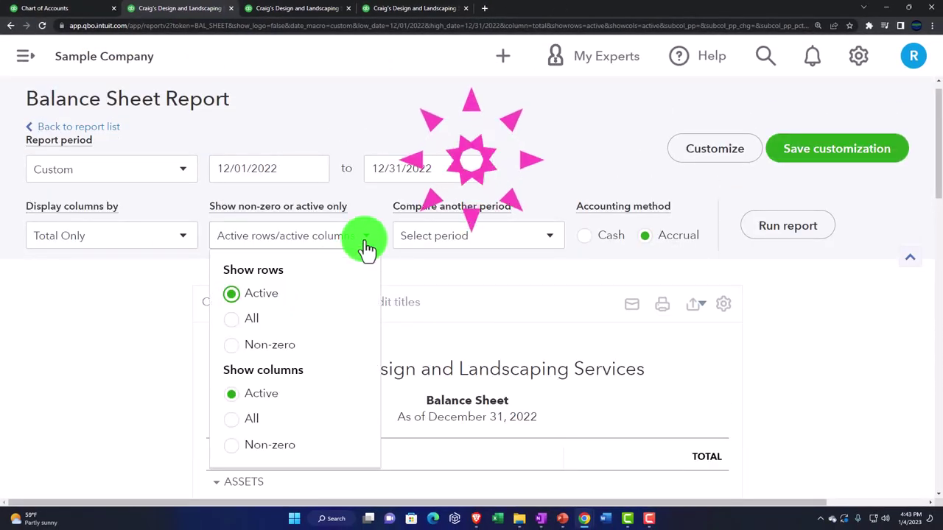
{"action": "left_click", "coordinate": [438, 238]}
{"action": "left_click", "coordinate": [505, 264]}
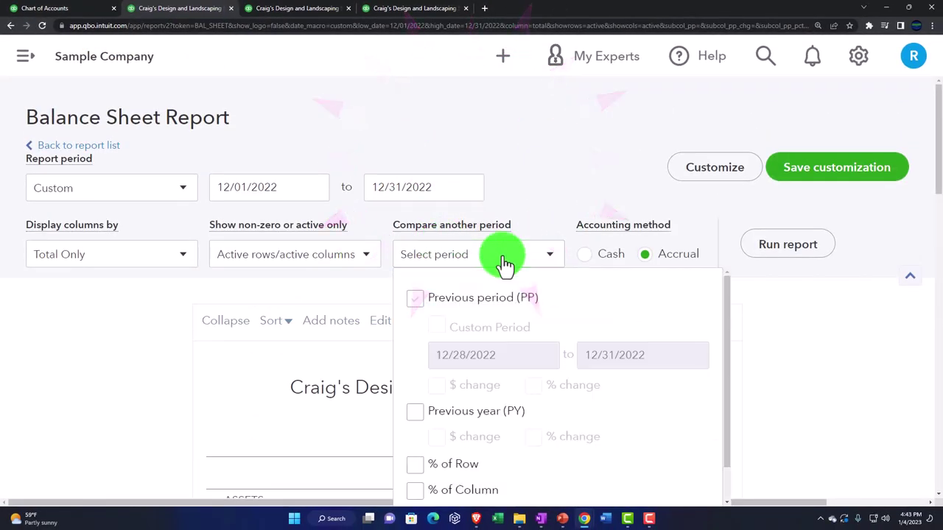
{"action": "left_click", "coordinate": [185, 263]}
{"action": "left_click", "coordinate": [185, 263]}
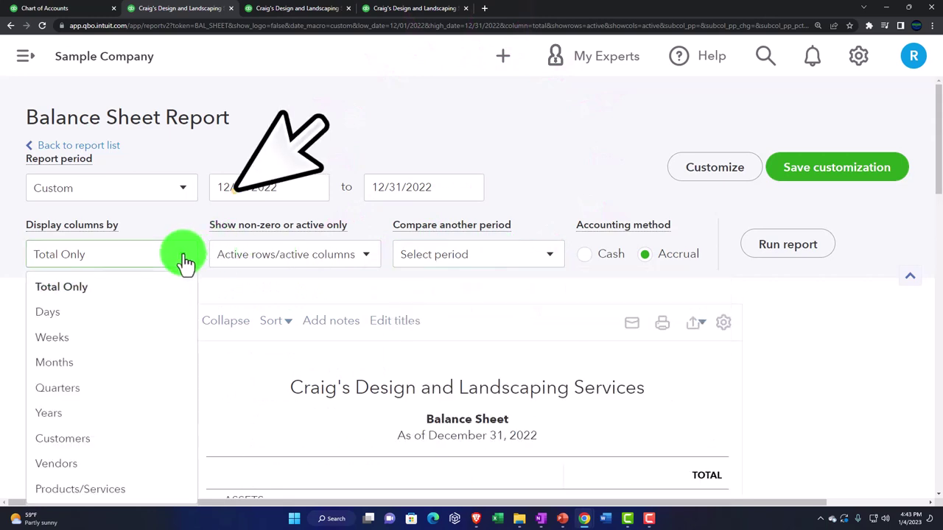
{"action": "left_click", "coordinate": [188, 263]}
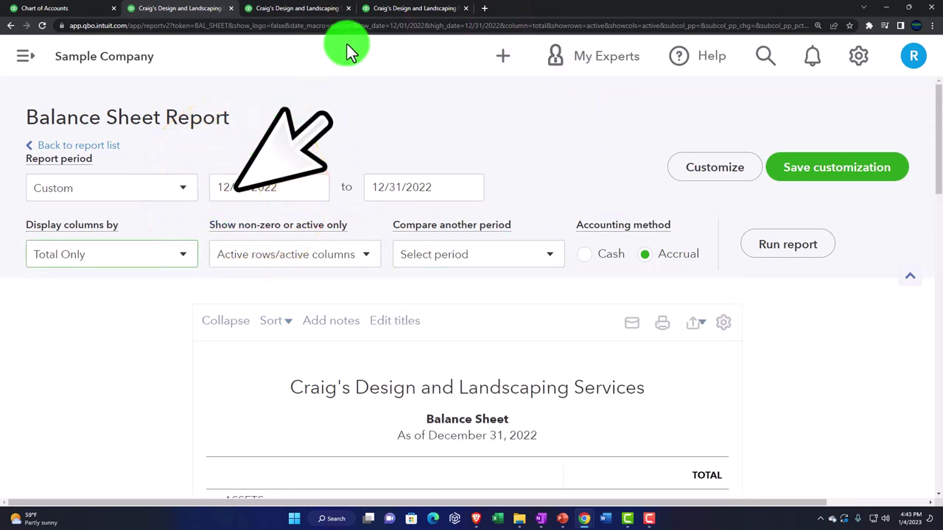
Return to the Trial Balance tab and compare its column display options with those of the Balance Sheet.
{"action": "left_click", "coordinate": [387, 14]}
{"action": "left_click", "coordinate": [181, 264]}
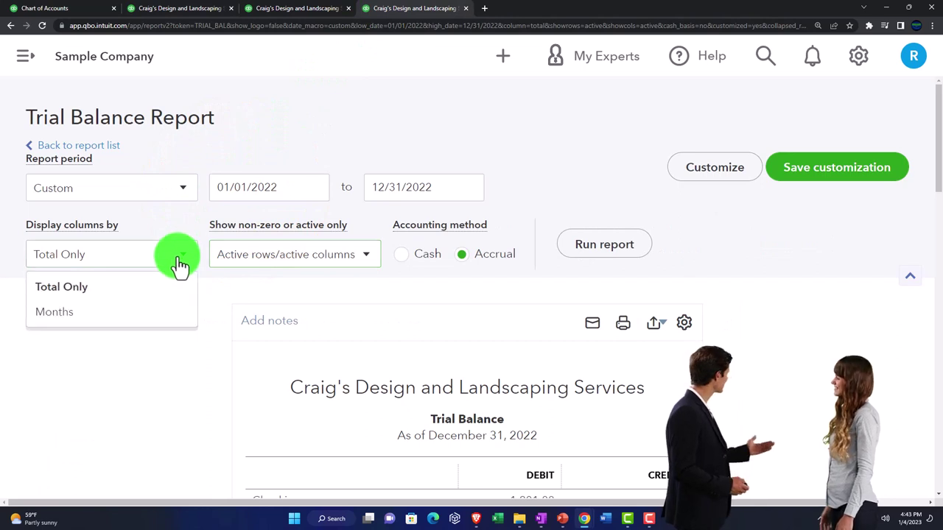
{"action": "left_click", "coordinate": [169, 284]}
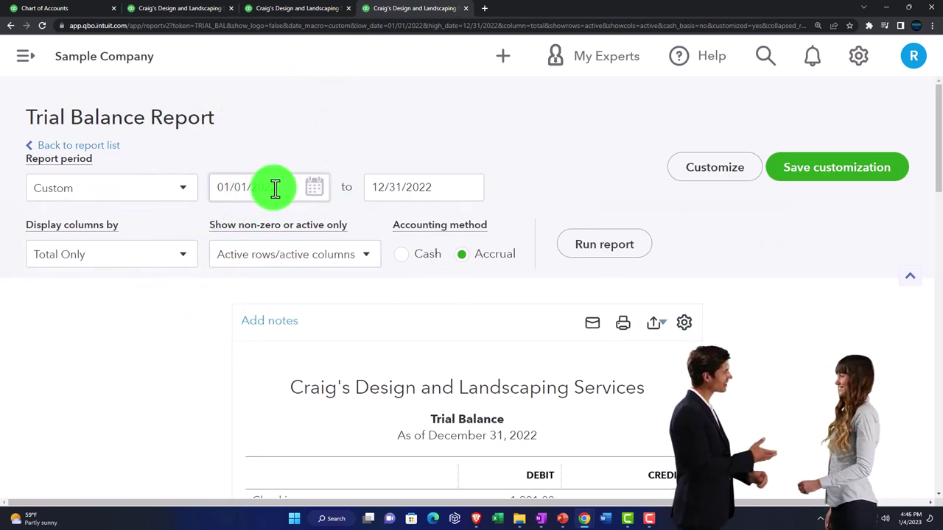
Run the Trial Balance for 11/01/2022 to 12/31/2022 with columns displayed by months.
{"action": "left_click", "coordinate": [282, 185]}
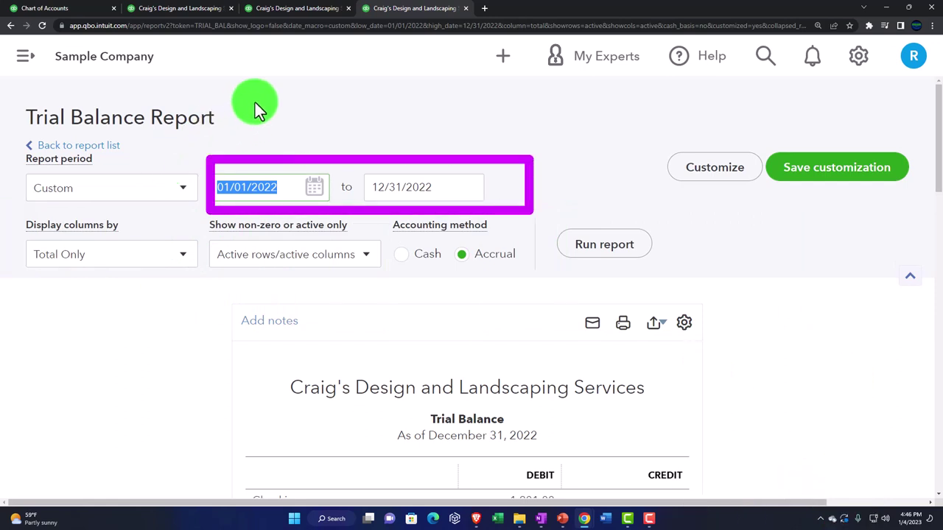
{"action": "type", "text": "11/01/2022"}
{"action": "key", "text": "Tab"}
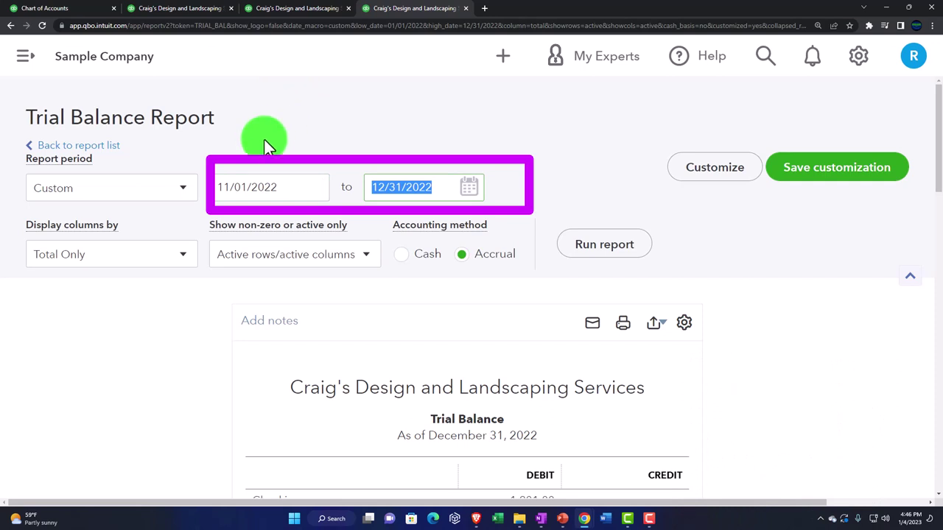
{"action": "left_click", "coordinate": [183, 257]}
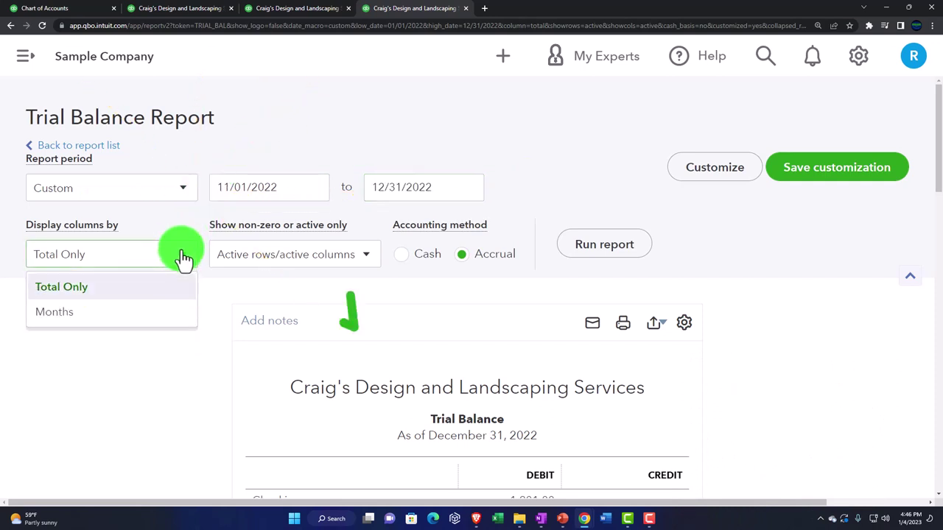
{"action": "left_click", "coordinate": [115, 315]}
{"action": "left_click", "coordinate": [604, 245]}
Examine the November and December debit and credit columns of the Trial Balance, comparing balance sheet accounts with income and expense accounts.
{"action": "scroll", "coordinate": [578, 260], "scroll_direction": "down", "scroll_amount": 3}
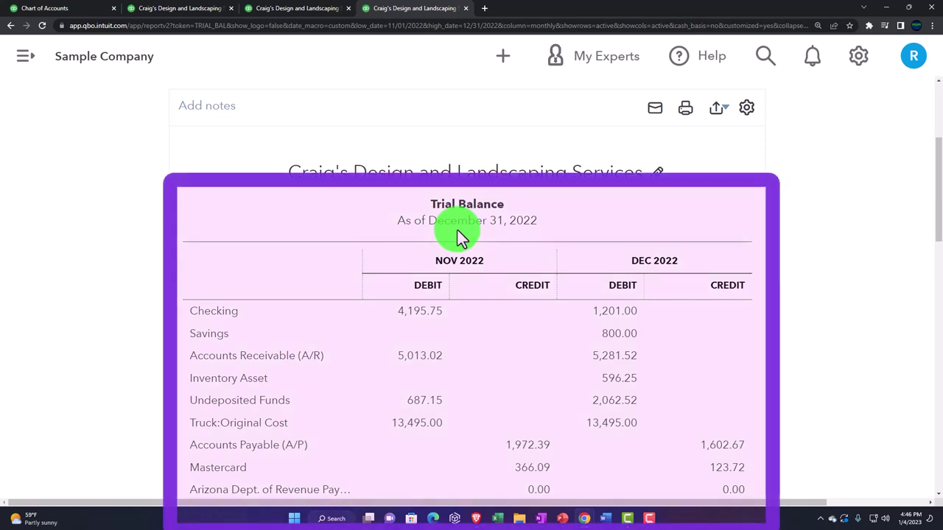
{"action": "scroll", "coordinate": [457, 229], "scroll_direction": "down", "scroll_amount": 2}
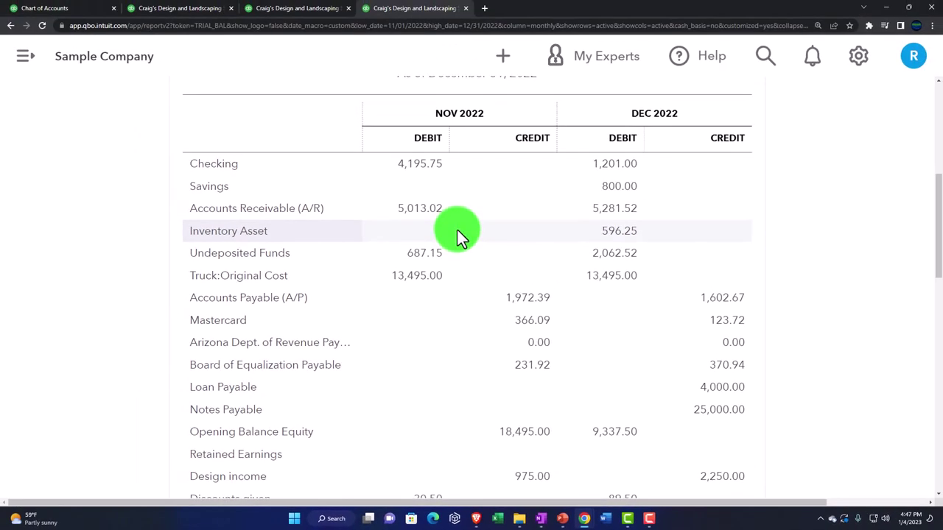
{"action": "scroll", "coordinate": [456, 232], "scroll_direction": "down", "scroll_amount": 5}
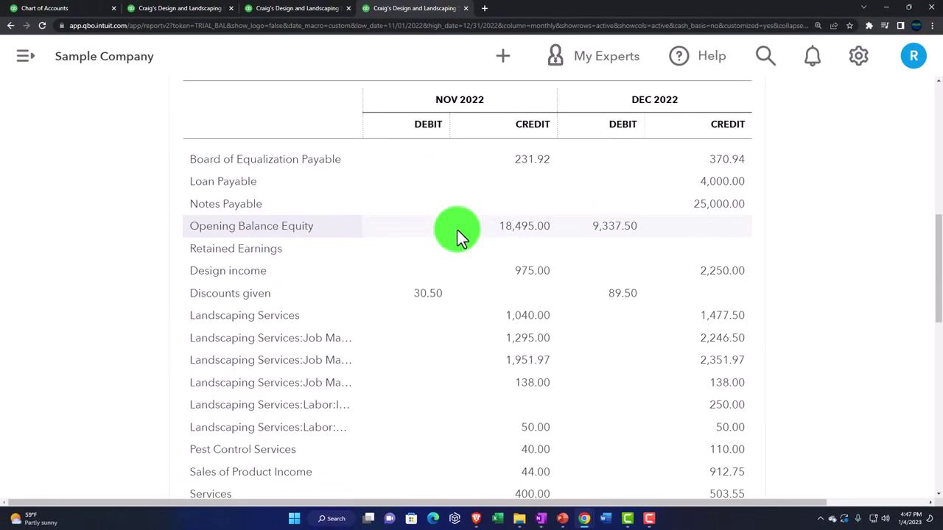
{"action": "scroll", "coordinate": [457, 232], "scroll_direction": "down", "scroll_amount": 2}
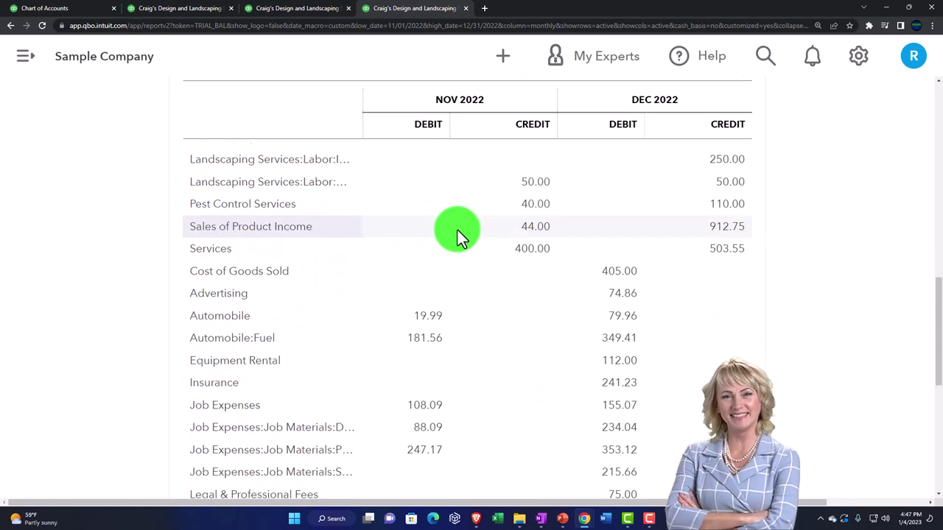
{"action": "scroll", "coordinate": [456, 232], "scroll_direction": "up", "scroll_amount": 1}
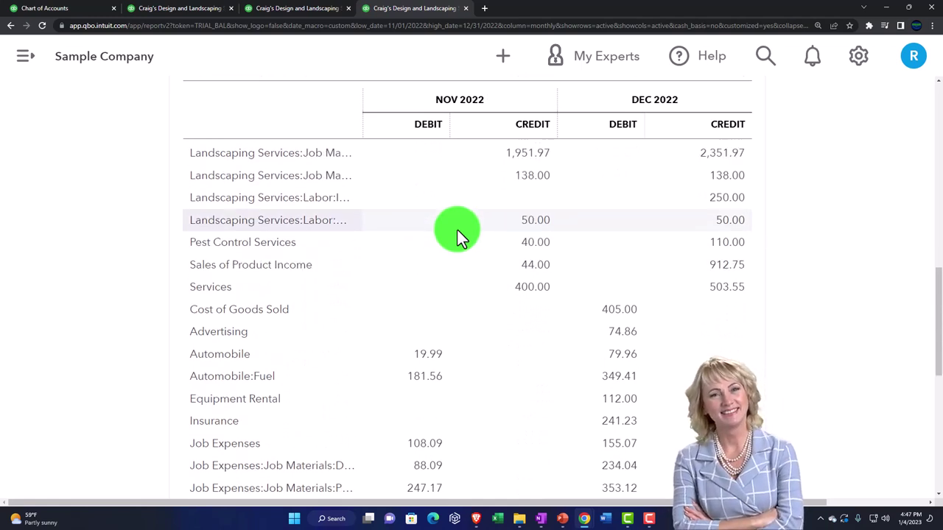
{"action": "scroll", "coordinate": [456, 229], "scroll_direction": "up", "scroll_amount": 2}
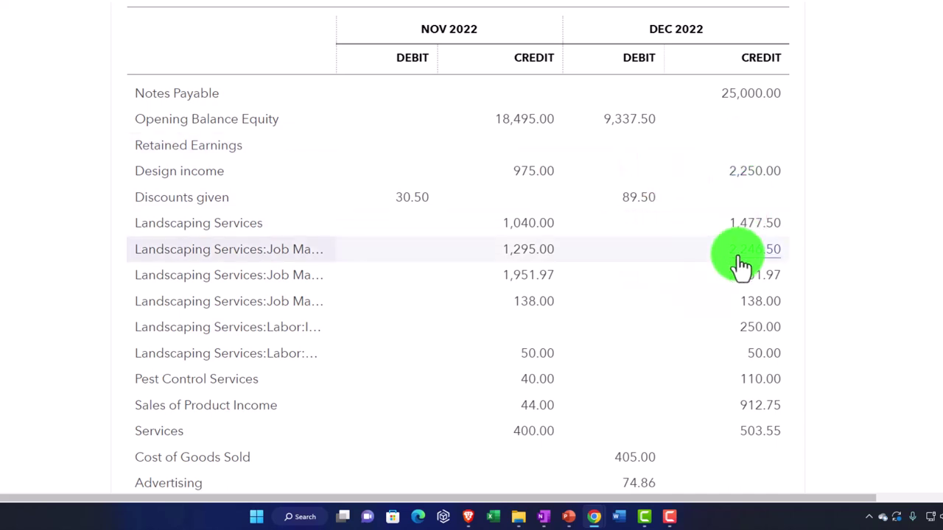
{"action": "scroll", "coordinate": [740, 261], "scroll_direction": "down", "scroll_amount": 10}
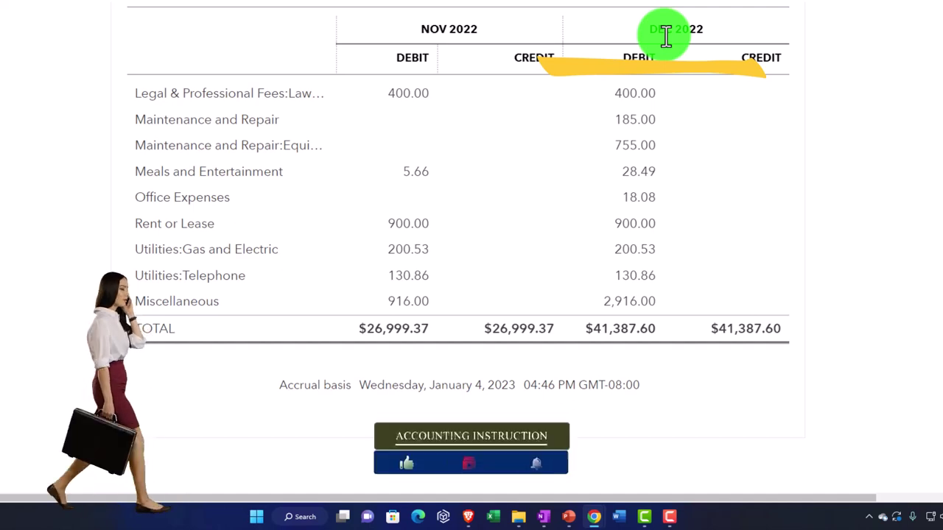
{"action": "scroll", "coordinate": [616, 235], "scroll_direction": "up", "scroll_amount": 15}
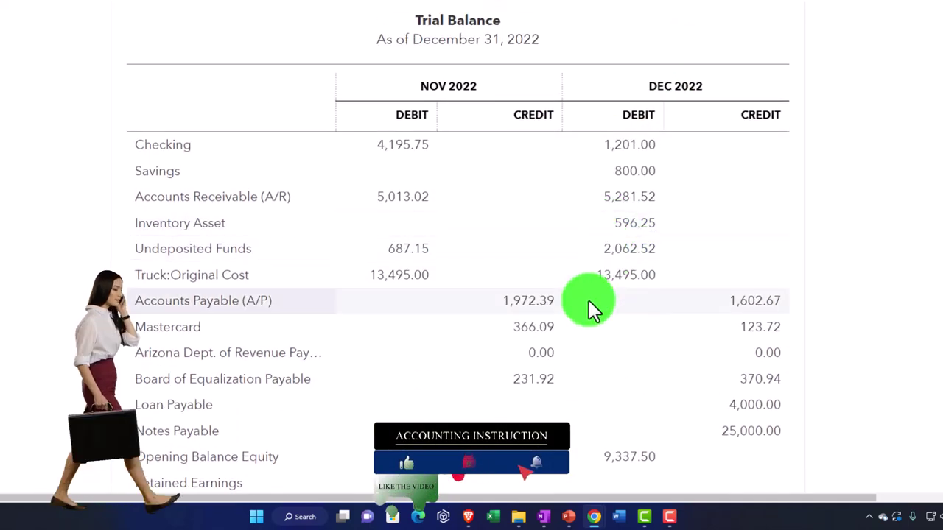
{"action": "scroll", "coordinate": [587, 301], "scroll_direction": "down", "scroll_amount": 15}
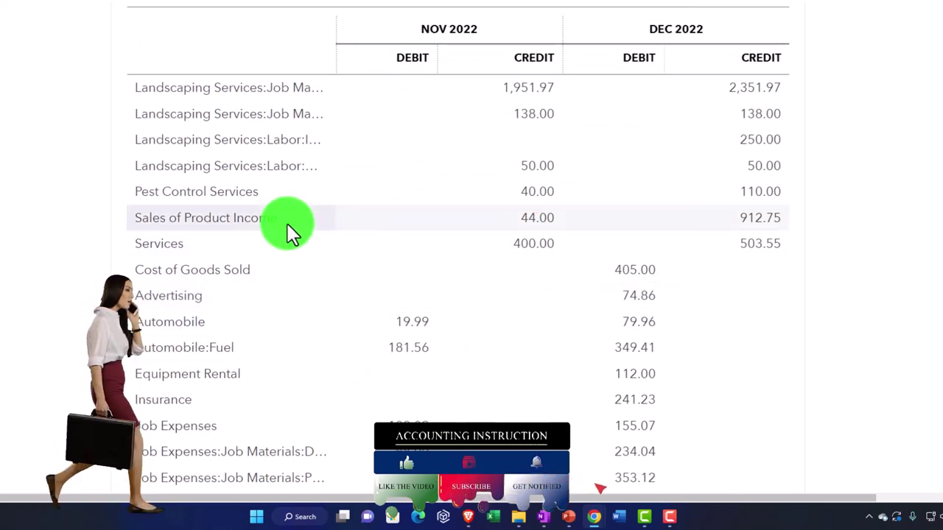
{"action": "scroll", "coordinate": [316, 230], "scroll_direction": "up", "scroll_amount": 3}
{"action": "scroll", "coordinate": [327, 237], "scroll_direction": "up", "scroll_amount": 4}
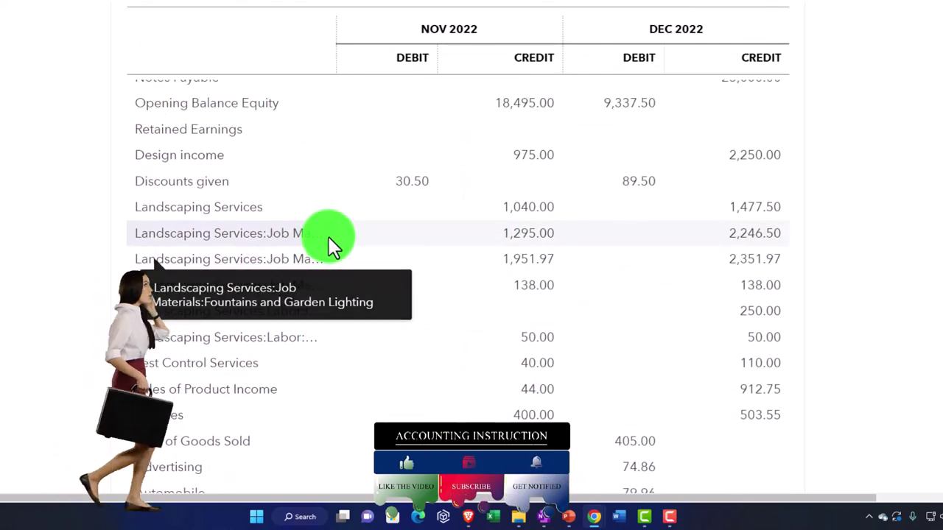
Drill into the November Design income balance to review its transactions, and return to the Trial Balance.
{"action": "left_click", "coordinate": [535, 219]}
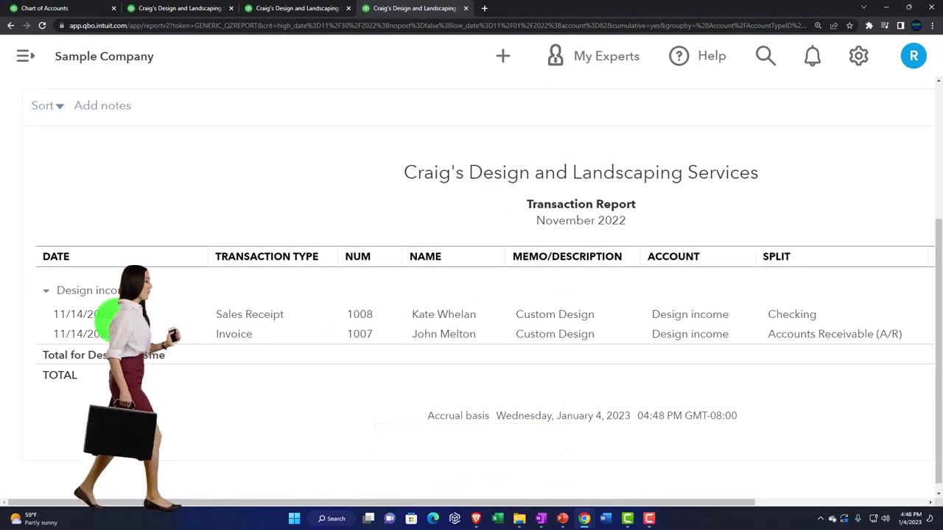
{"action": "key", "text": "ctrl+minus"}
{"action": "key", "text": "ctrl+minus"}
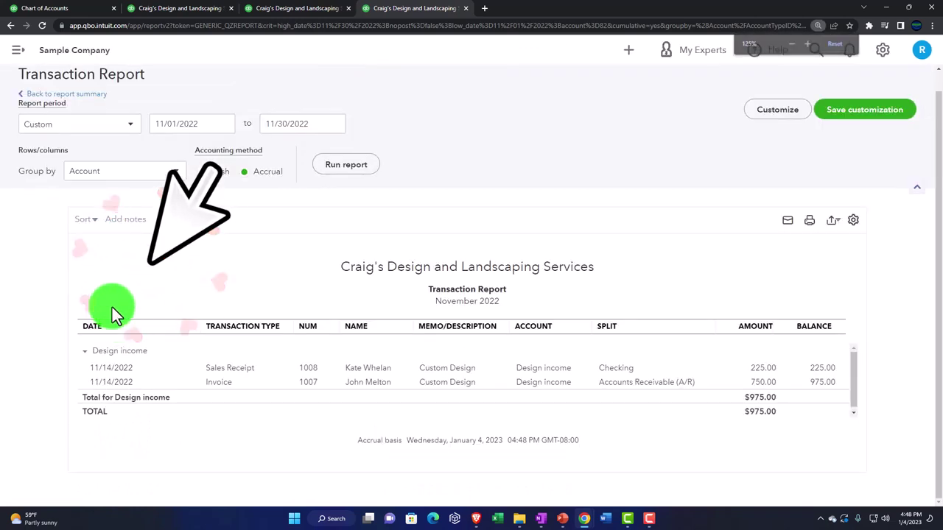
{"action": "left_click", "coordinate": [63, 103]}
Drill into the December Design income balance to review its beginning balance and transactions, and go back to the Trial Balance.
{"action": "scroll", "coordinate": [228, 301], "scroll_direction": "down", "scroll_amount": 5}
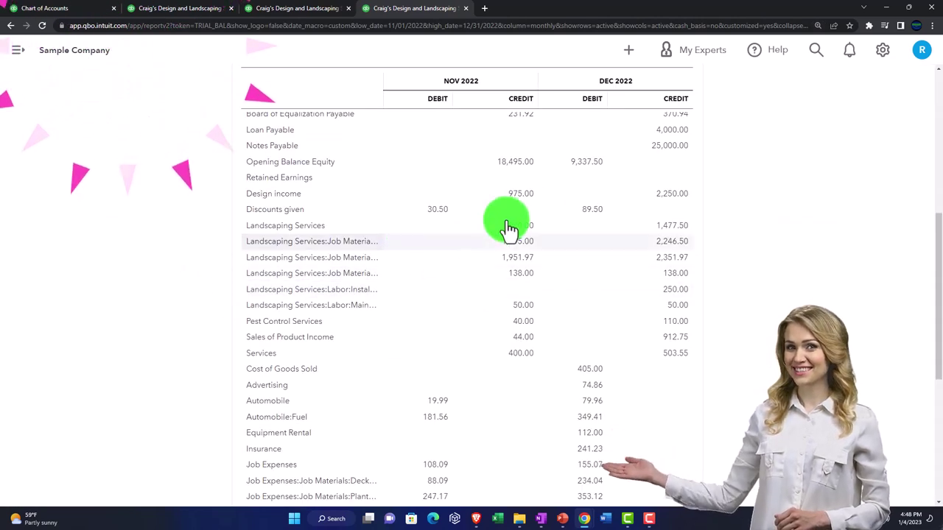
{"action": "left_click", "coordinate": [663, 197]}
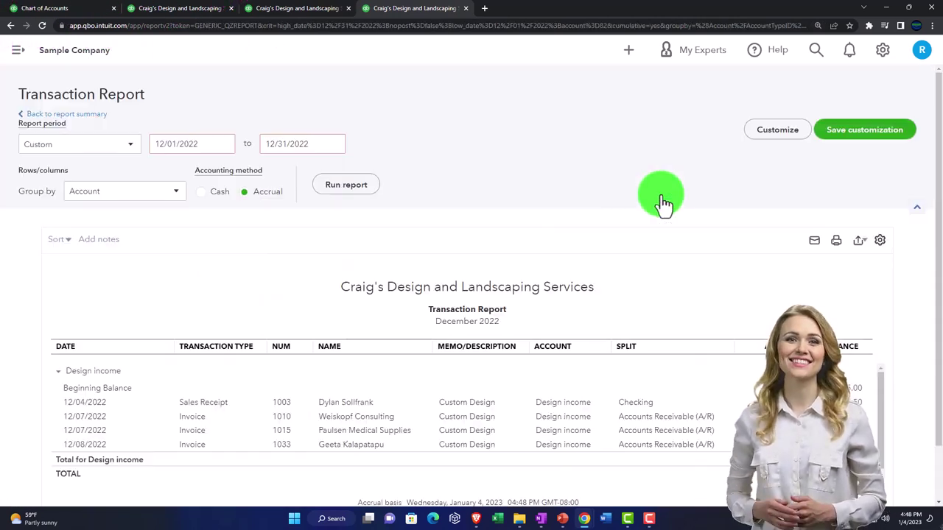
{"action": "scroll", "coordinate": [543, 371], "scroll_direction": "down", "scroll_amount": 1}
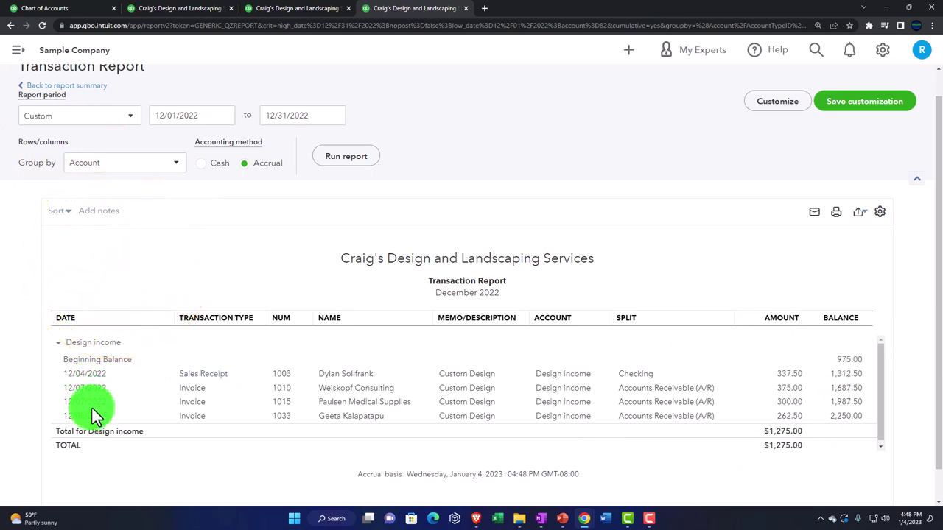
{"action": "left_click", "coordinate": [83, 89]}
{"action": "scroll", "coordinate": [526, 333], "scroll_direction": "up", "scroll_amount": 10}
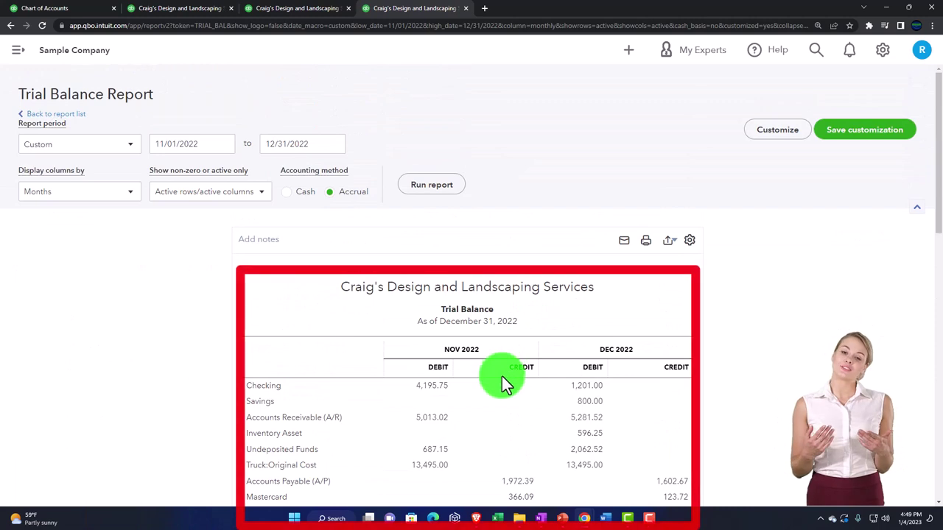
Go to the Chart of Accounts tab, close its open new-transaction list, and switch from Accountant view to Business view.
{"action": "left_click", "coordinate": [81, 13]}
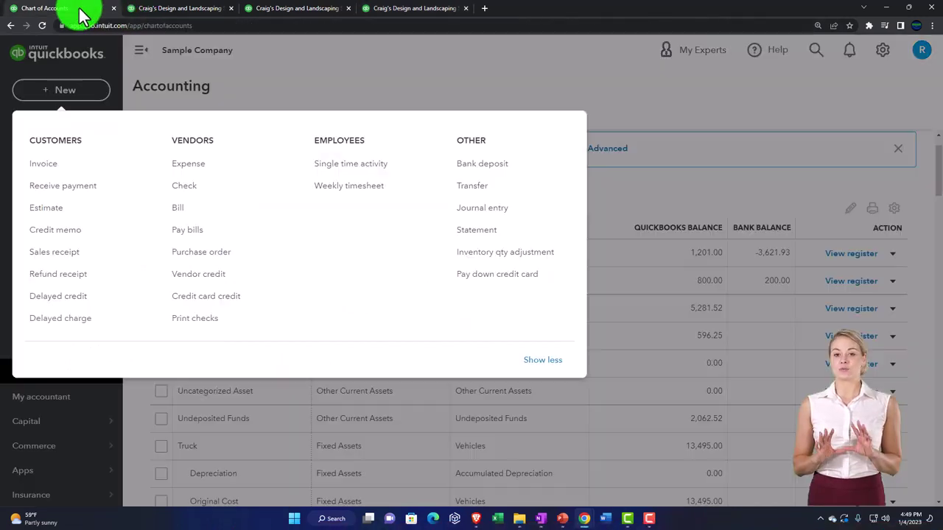
{"action": "key", "text": "Escape"}
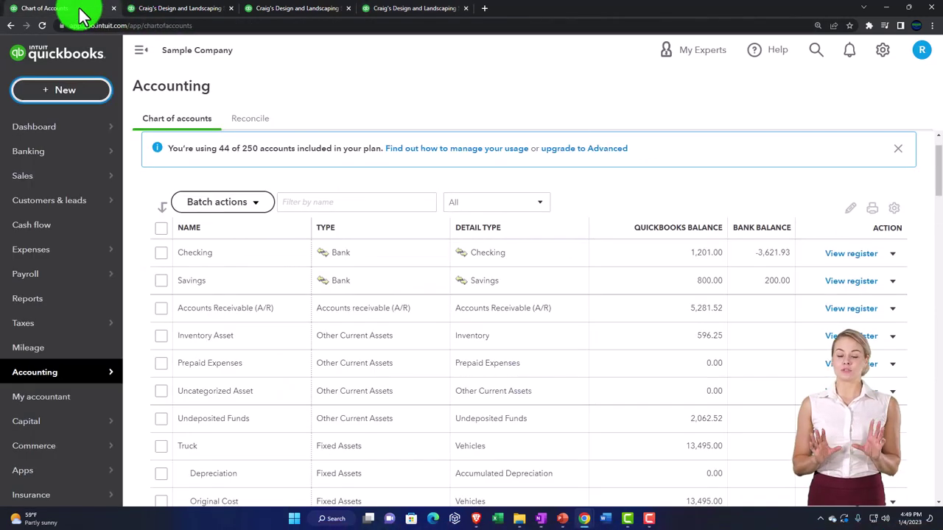
{"action": "left_click", "coordinate": [881, 53]}
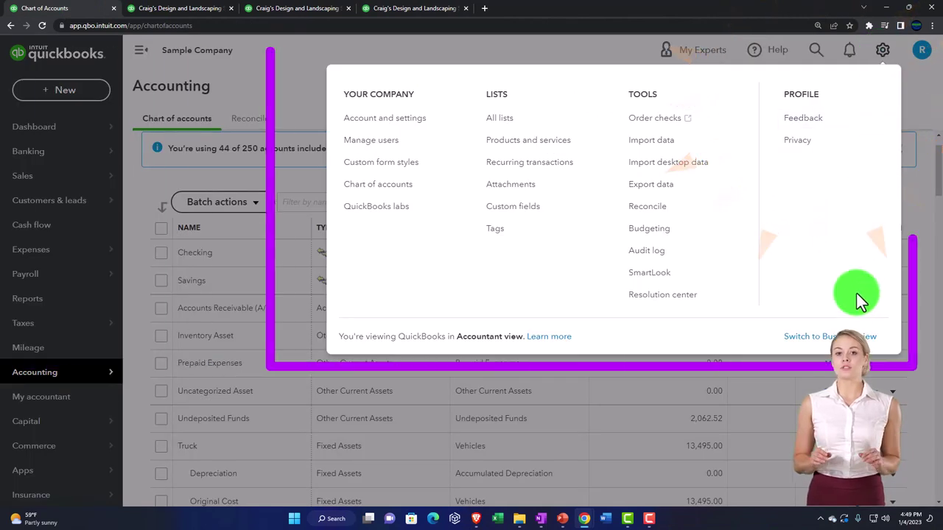
{"action": "left_click", "coordinate": [842, 335]}
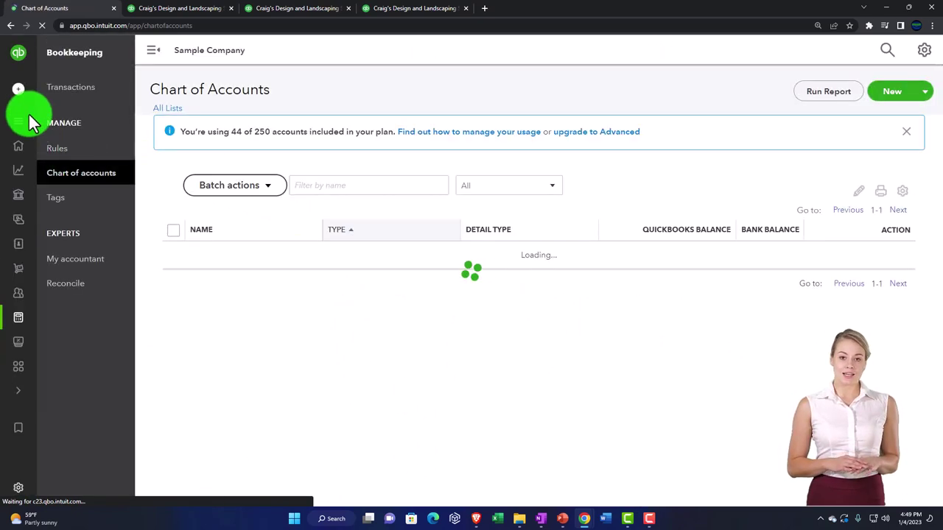
Open the Reports page within Business overview.
{"action": "mouse_move", "coordinate": [23, 142]}
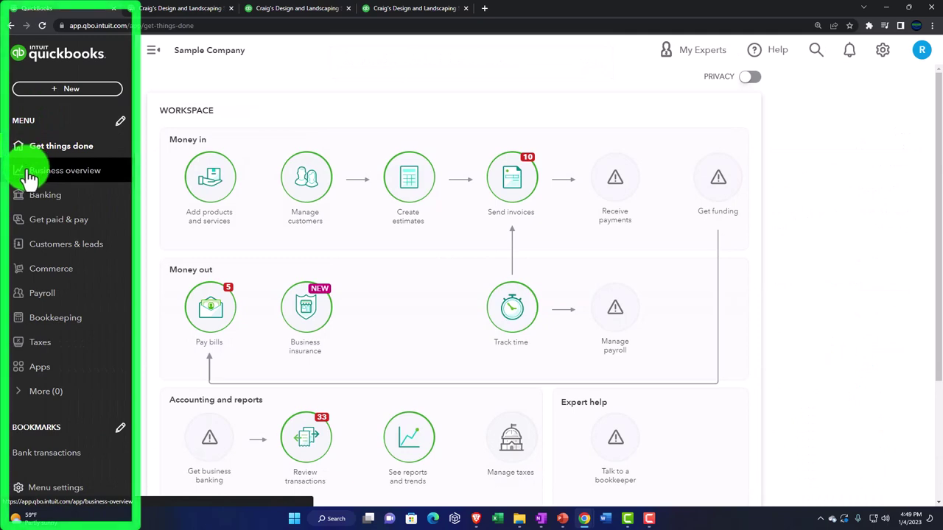
{"action": "left_click", "coordinate": [30, 176]}
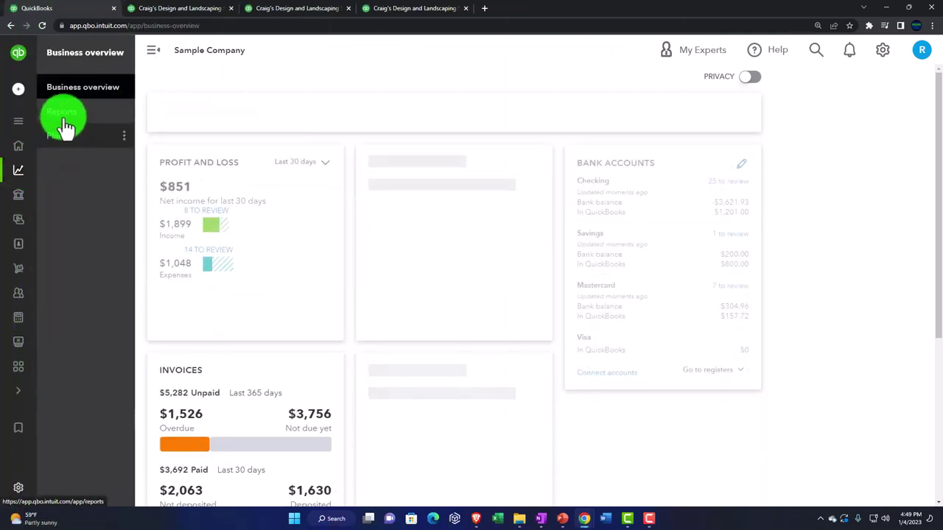
{"action": "left_click", "coordinate": [66, 120]}
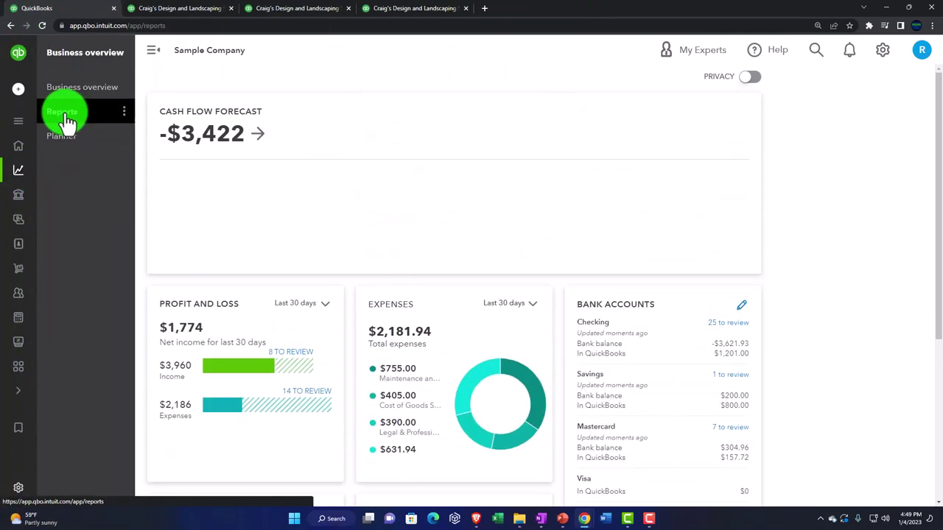
{"action": "mouse_move", "coordinate": [22, 169]}
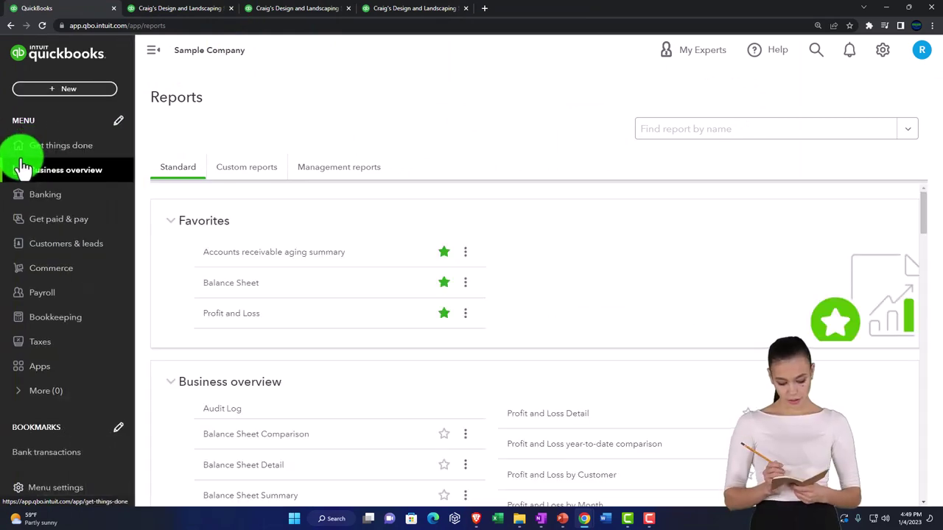